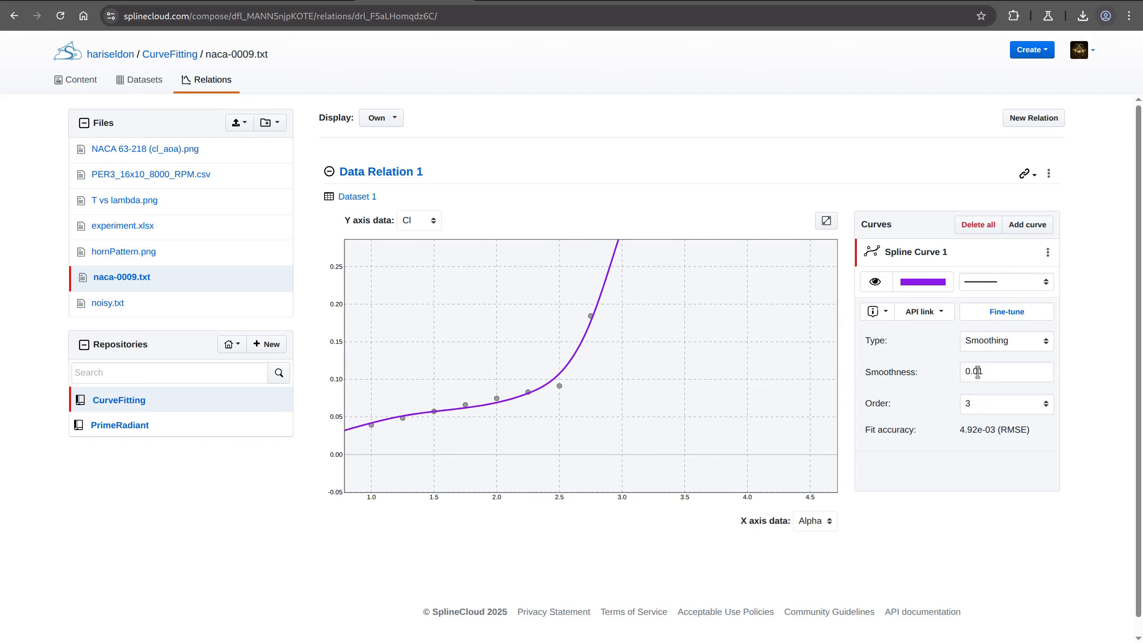
# Step: Set the smoothness of Spline Curve 1 to 0.005
pyautogui.moveTo(977, 372); pyautogui.dragTo(1009, 363)
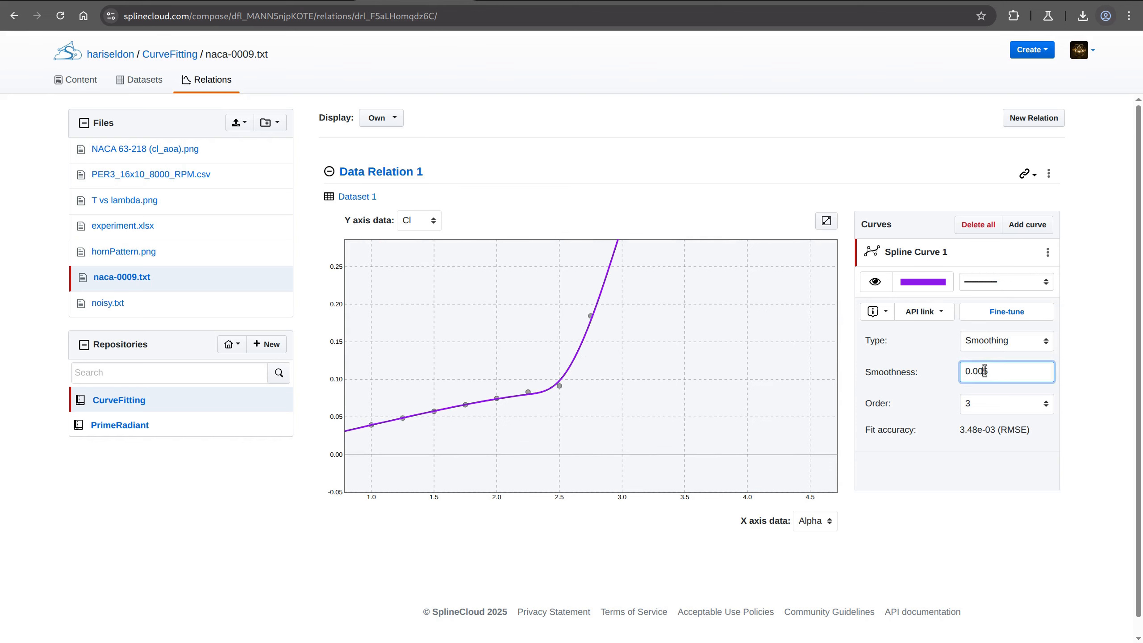
pyautogui.write('1')
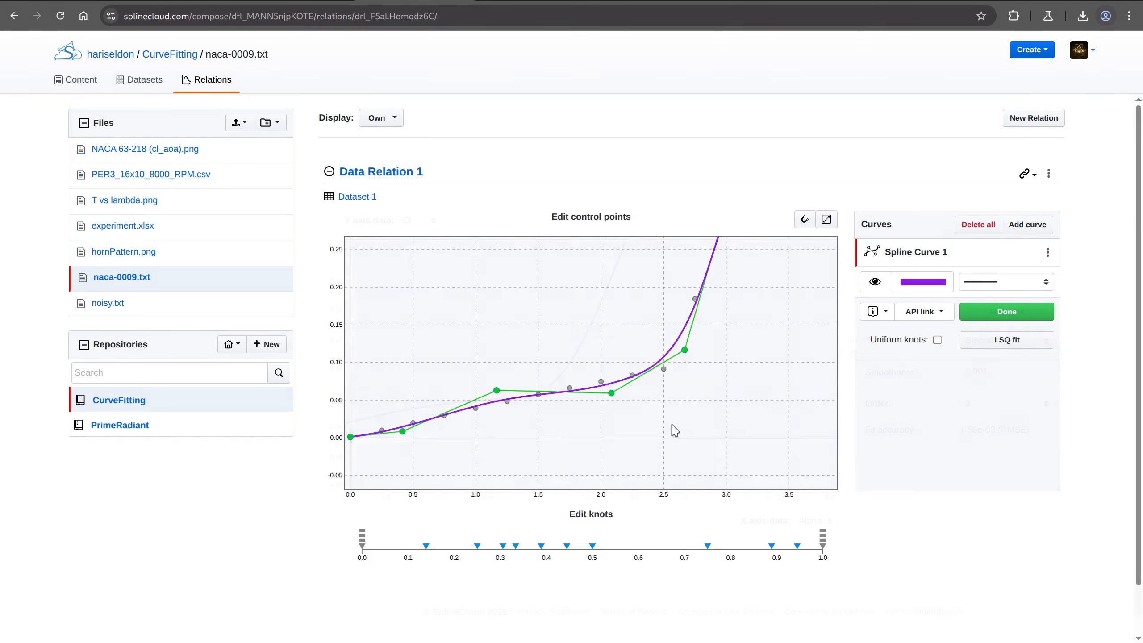
# Step: Move the fine-tuning control points between Alpha 0.4 and 2.7 to about (0.73, 0.02), (1.56, 0.07), (2.52, 0.09) and (2.56, 0.10)
pyautogui.scroll(5, 459, 400)
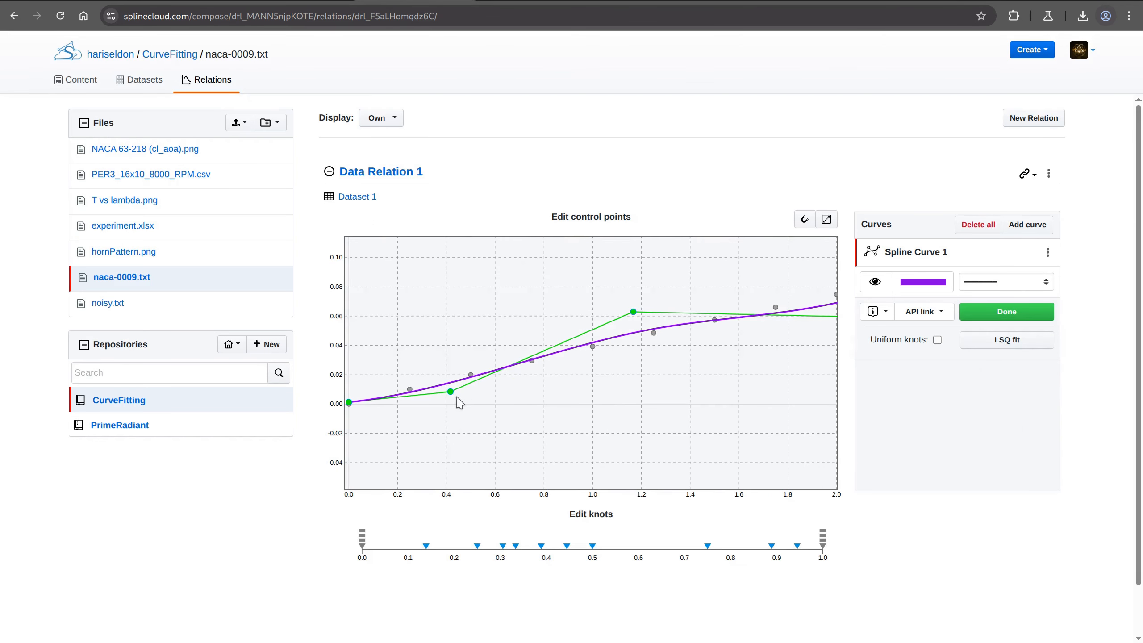
pyautogui.moveTo(452, 392); pyautogui.dragTo(527, 371)
pyautogui.moveTo(633, 312); pyautogui.dragTo(729, 306)
pyautogui.moveTo(727, 387); pyautogui.dragTo(424, 445)
pyautogui.moveTo(543, 381); pyautogui.dragTo(646, 339)
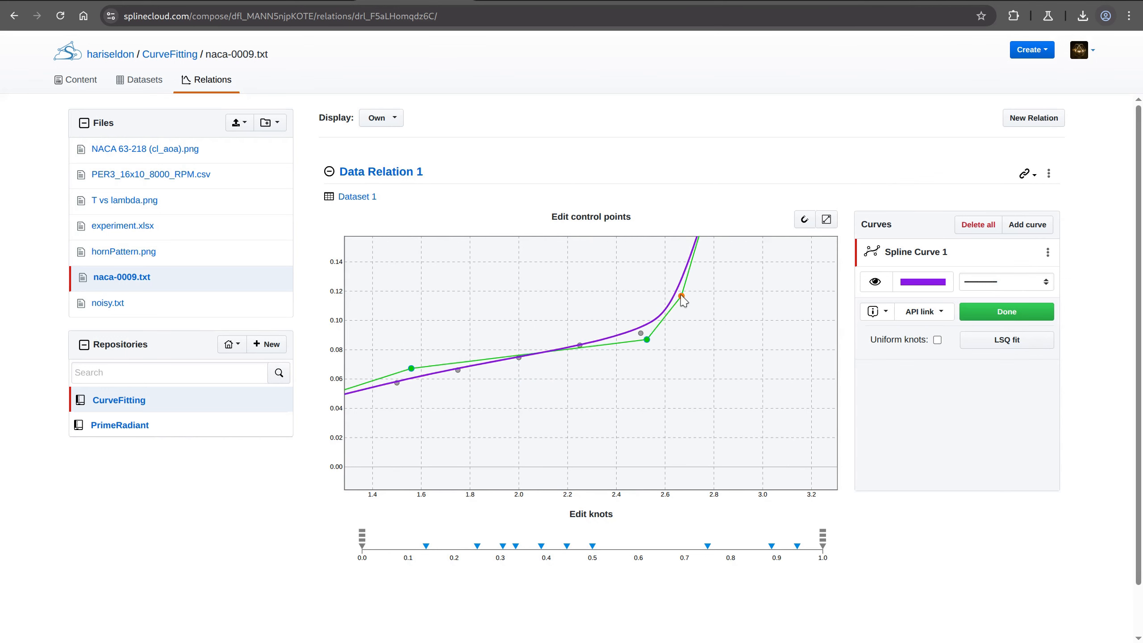
pyautogui.moveTo(681, 298); pyautogui.dragTo(645, 338)
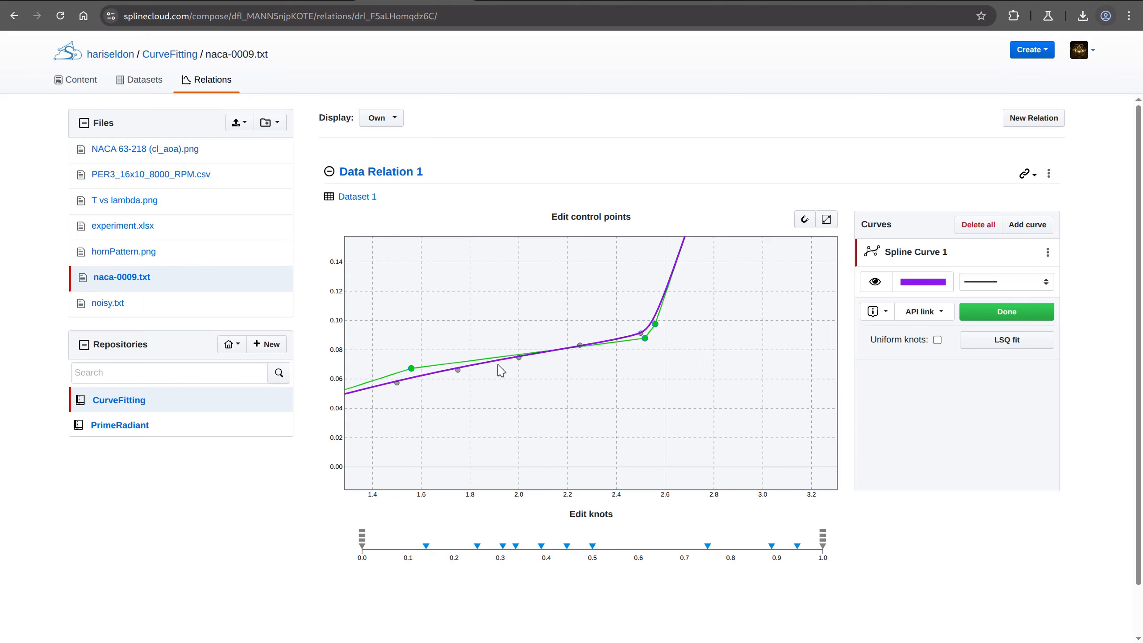
# Step: Lower the control point near Alpha 1.56 to about 0.064 and raise the one near Alpha 0.73 to about 0.026
pyautogui.moveTo(412, 368); pyautogui.dragTo(408, 373)
pyautogui.moveTo(423, 412); pyautogui.dragTo(561, 383)
pyautogui.moveTo(444, 385); pyautogui.dragTo(586, 367)
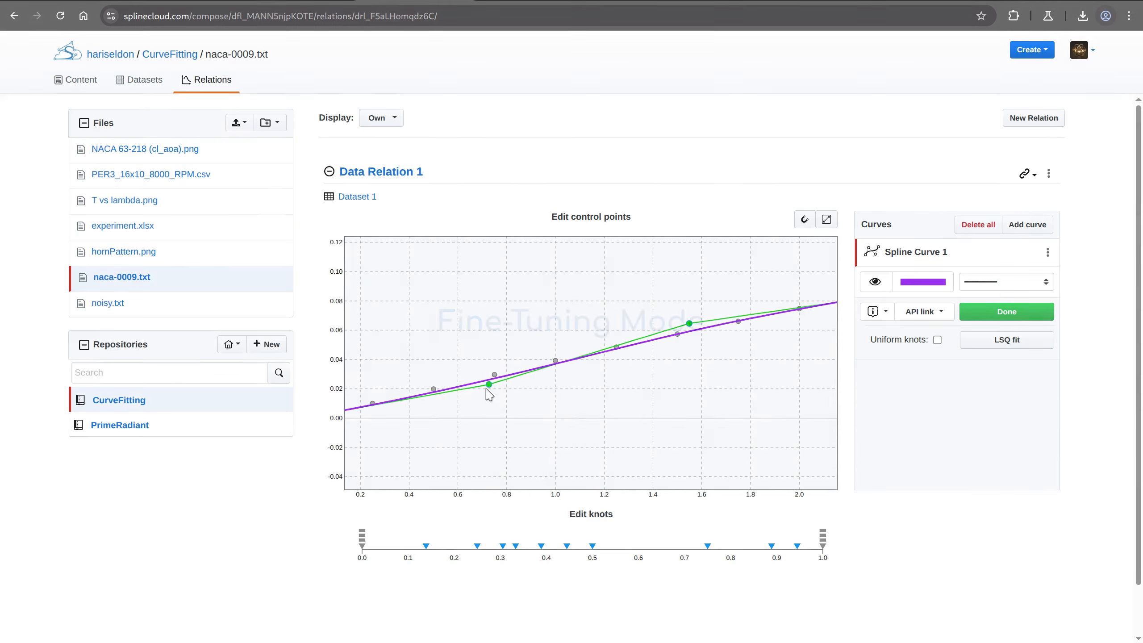
pyautogui.moveTo(490, 385); pyautogui.dragTo(491, 379)
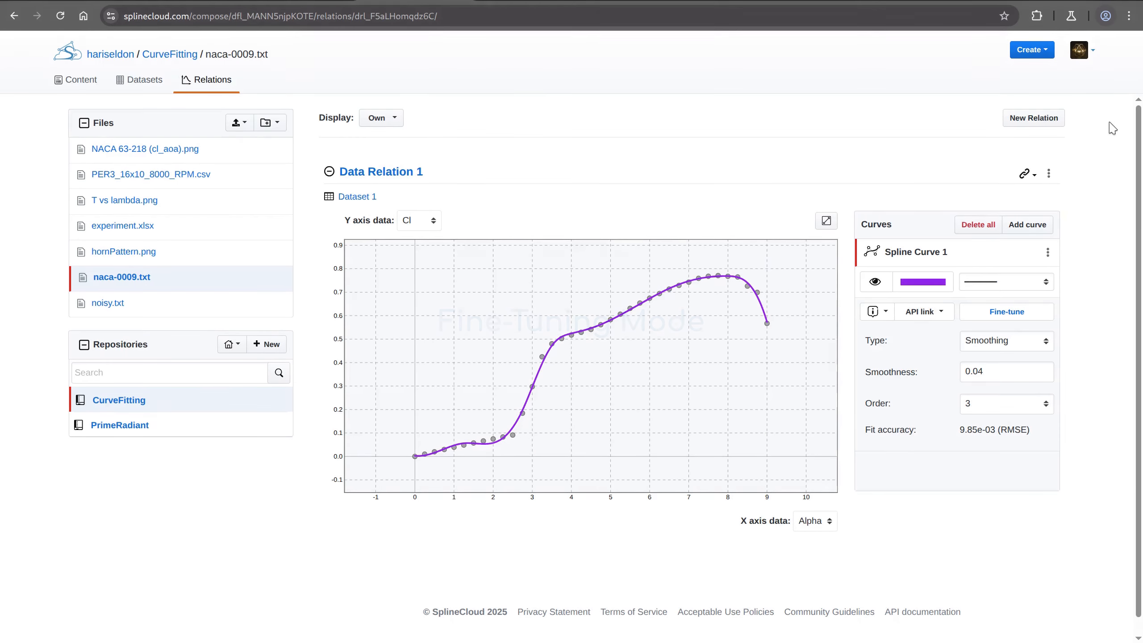
# Step: In fine-tuning of Spline Curve 1, move the control point near Alpha 5.1 to about (5.4, 0.60) and the 0.75 knot to about 0.765
pyautogui.click(993, 310)
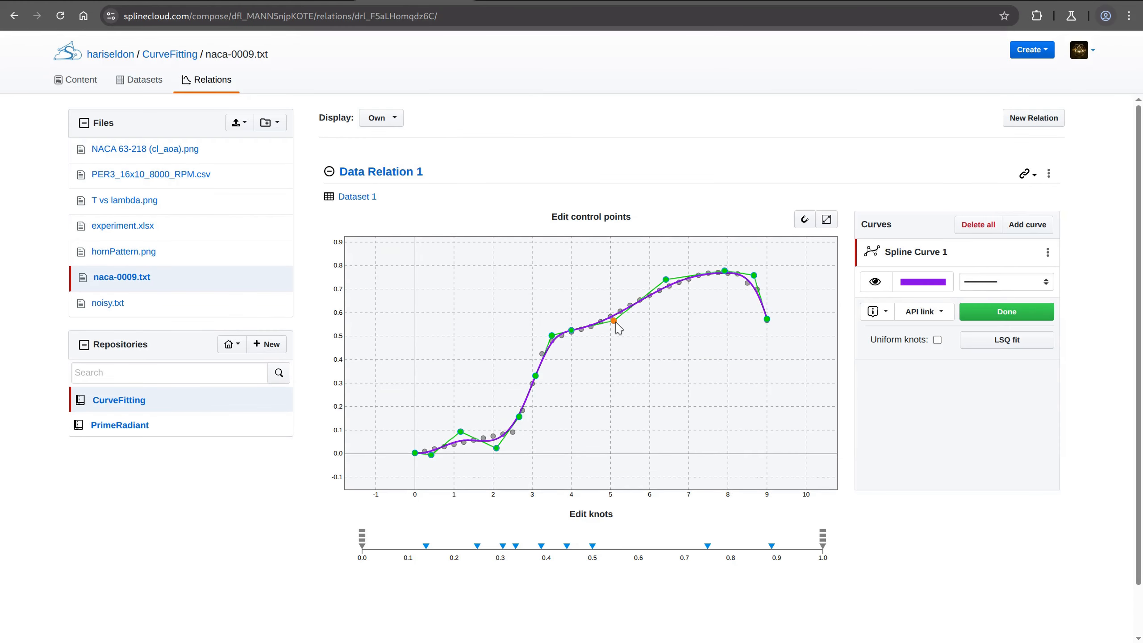
pyautogui.moveTo(614, 322)
pyautogui.mouseDown()
pyautogui.moveTo(689, 312)
pyautogui.moveTo(625, 313)
pyautogui.mouseUp()
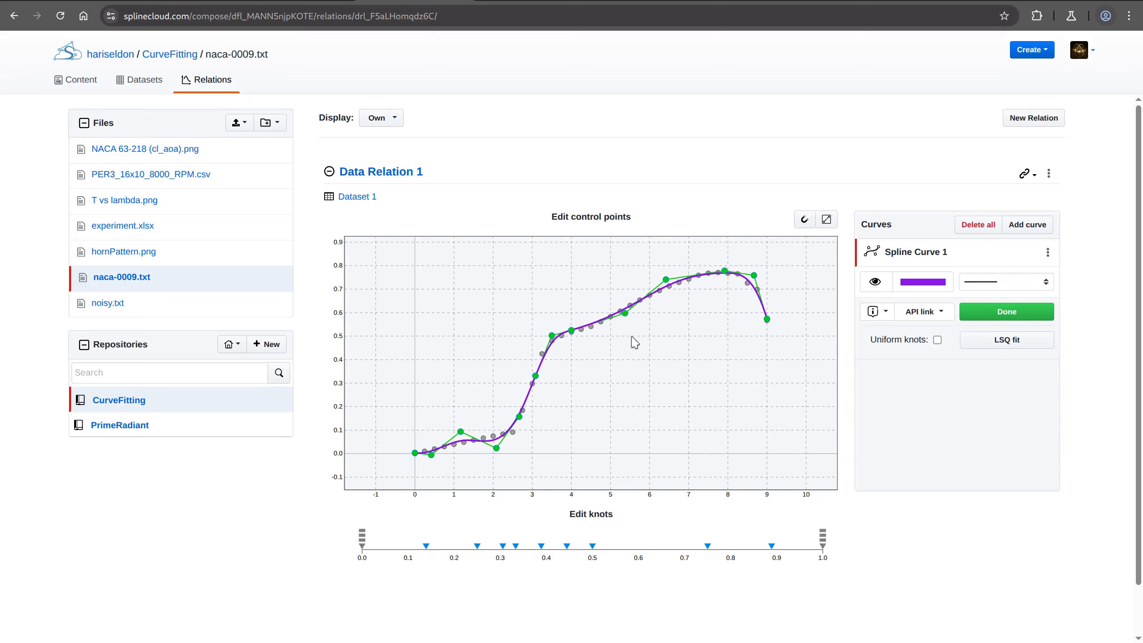
pyautogui.moveTo(711, 550)
pyautogui.mouseDown()
pyautogui.moveTo(663, 542)
pyautogui.moveTo(803, 542)
pyautogui.moveTo(705, 542)
pyautogui.moveTo(717, 547)
pyautogui.mouseUp()
# Step: Move the control points near Alpha 3.5, 4.0 and 5.4 to about (3.3, 0.48), (3.8, 0.51) and (5.1, 0.57)
pyautogui.scroll(5, 635, 335)
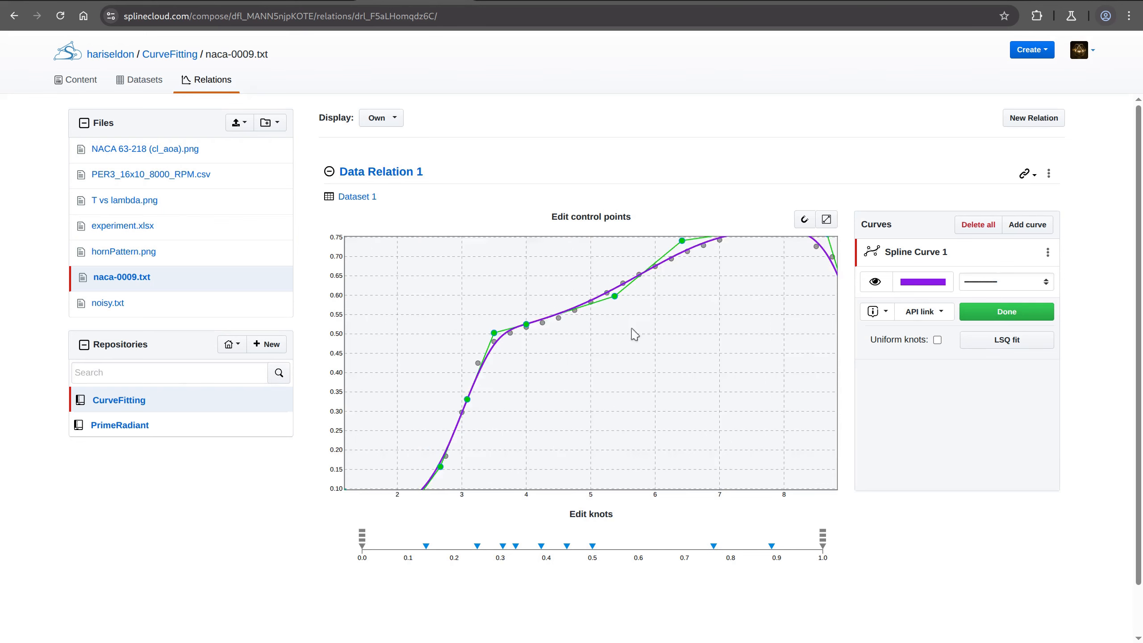
pyautogui.moveTo(575, 336); pyautogui.dragTo(489, 373)
pyautogui.moveTo(665, 372); pyautogui.dragTo(497, 414)
pyautogui.moveTo(582, 324); pyautogui.dragTo(552, 346)
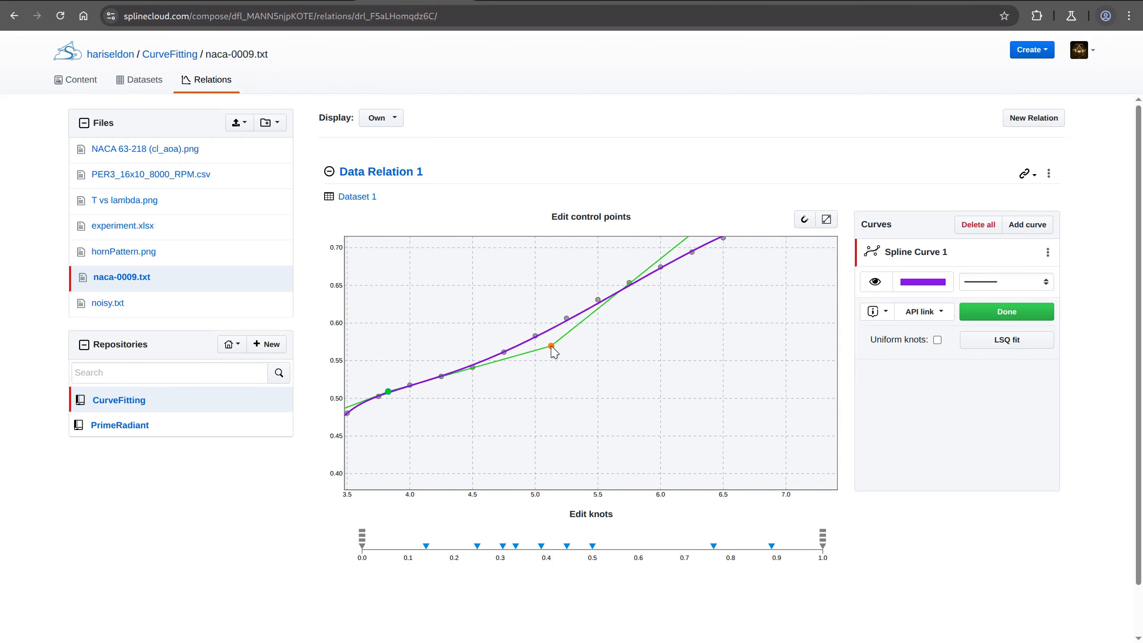
# Step: Move the control points near Alpha 6.4 and 7.9 to about (6.2, 0.73) and (8.1, 0.78)
pyautogui.moveTo(717, 301); pyautogui.dragTo(527, 438)
pyautogui.moveTo(523, 355); pyautogui.dragTo(501, 364)
pyautogui.moveTo(660, 385); pyautogui.dragTo(476, 339)
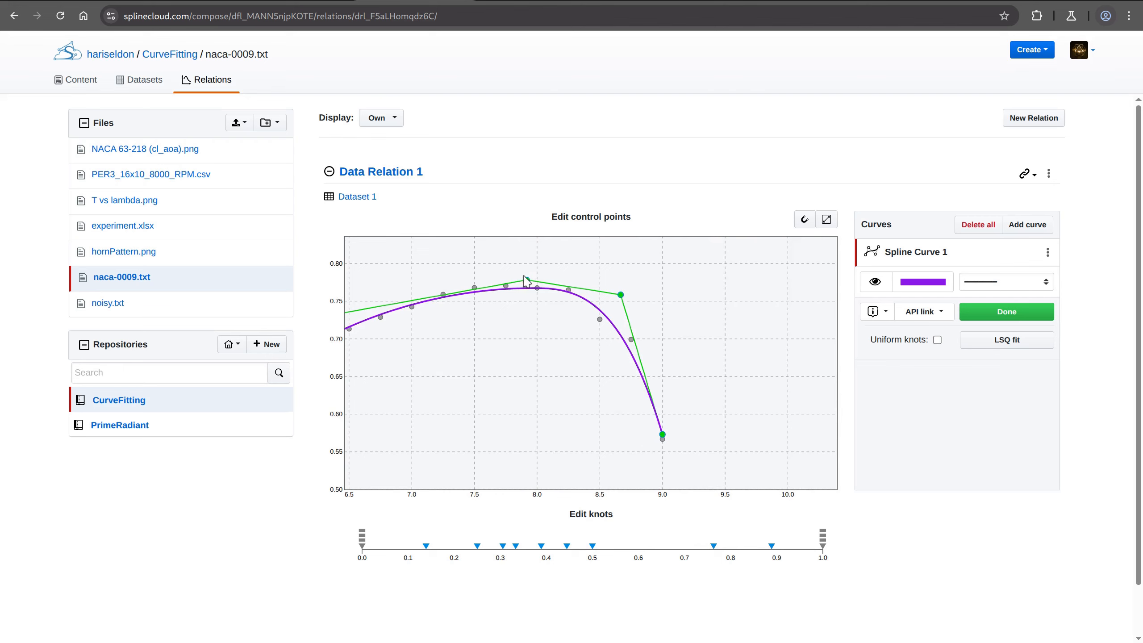
pyautogui.moveTo(526, 280); pyautogui.dragTo(551, 276)
# Step: Move the three control points between Alpha 0.4 and 2.1 to about (0.96, 0.03), (1.9, 0.09) and (2.5, 0.07)
pyautogui.scroll(-1, 511, 391)
pyautogui.scroll(-4, 511, 390)
pyautogui.moveTo(450, 416); pyautogui.dragTo(781, 258)
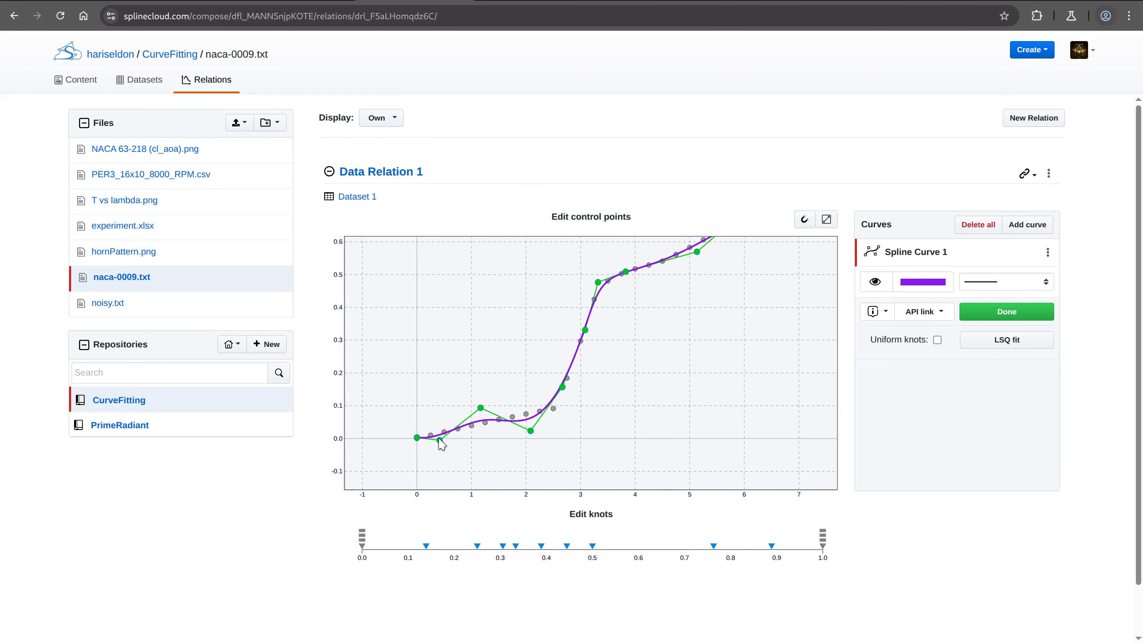
pyautogui.moveTo(439, 439); pyautogui.dragTo(520, 410)
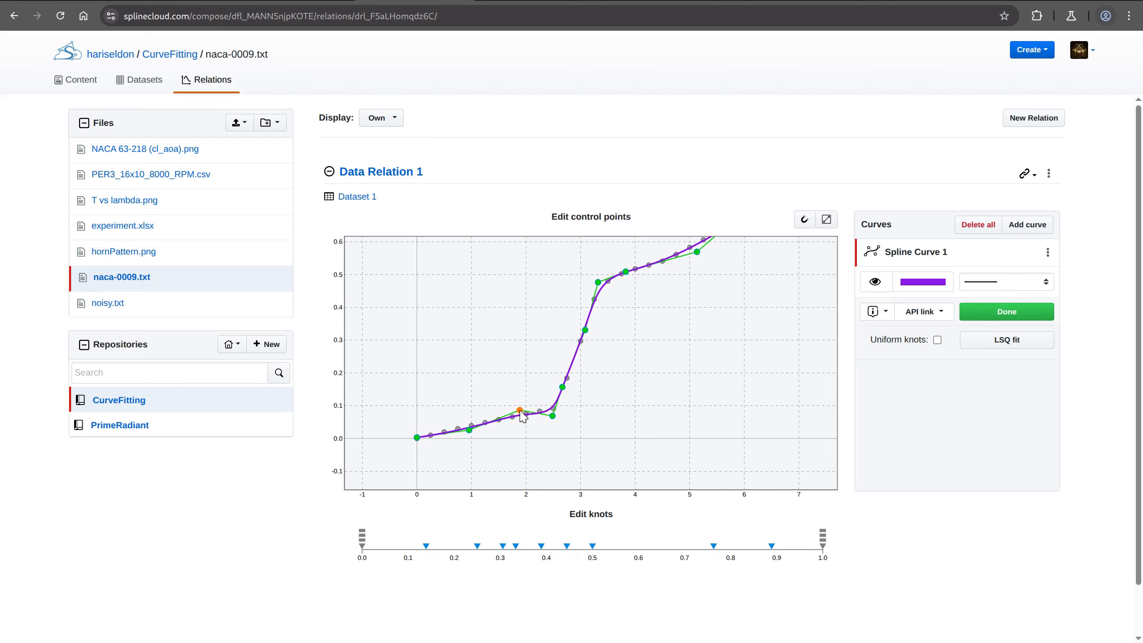
# Step: Insert a control point between those near Alpha 8.1 and 8.7 and place it at about (8.5, 0.72)
pyautogui.scroll(-3, 580, 344)
pyautogui.moveTo(725, 347); pyautogui.dragTo(548, 408)
pyautogui.scroll(10, 585, 316)
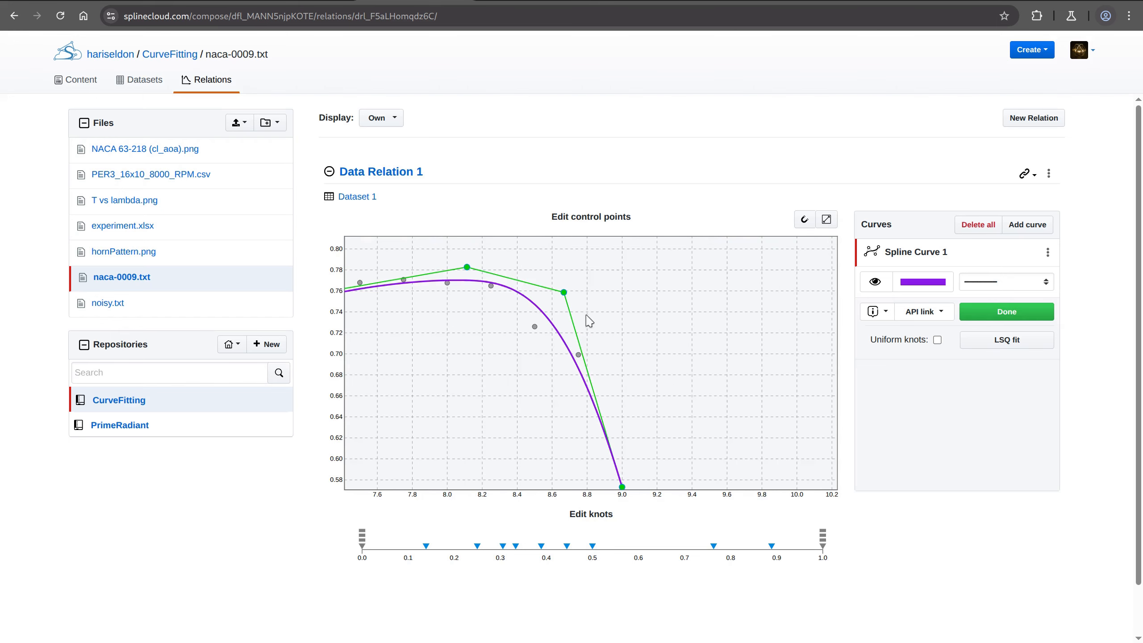
pyautogui.click(527, 283)
pyautogui.moveTo(529, 288); pyautogui.dragTo(534, 337)
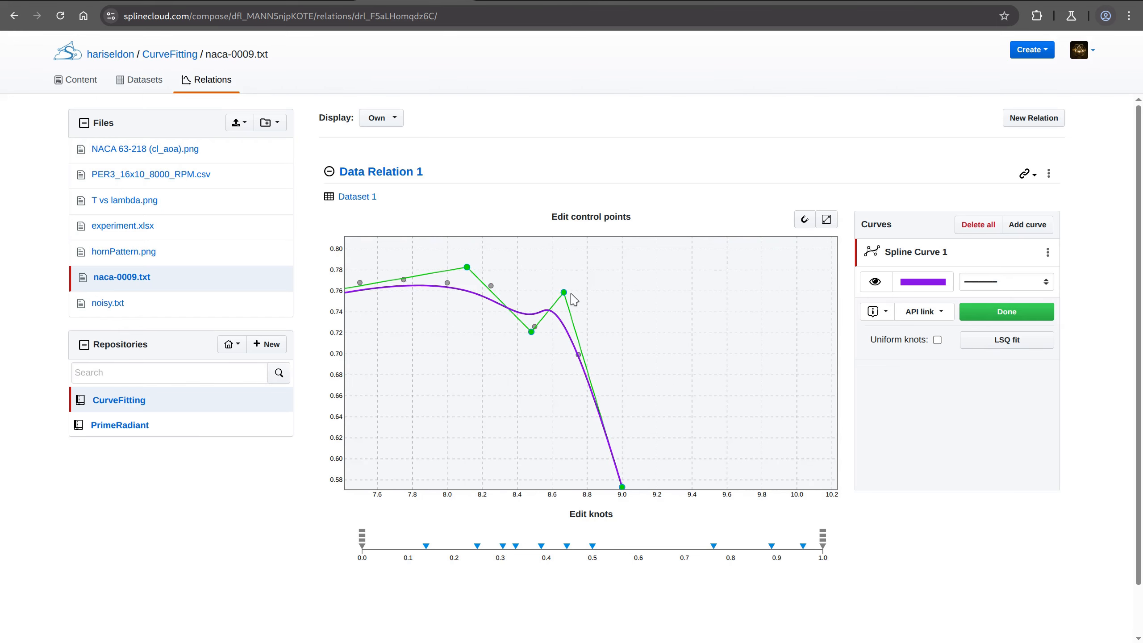
# Step: Move the control points on either side of the inserted one to about (8.9, 0.69) and (8.25, 0.79), and lower the inserted point slightly
pyautogui.moveTo(565, 293); pyautogui.dragTo(603, 363)
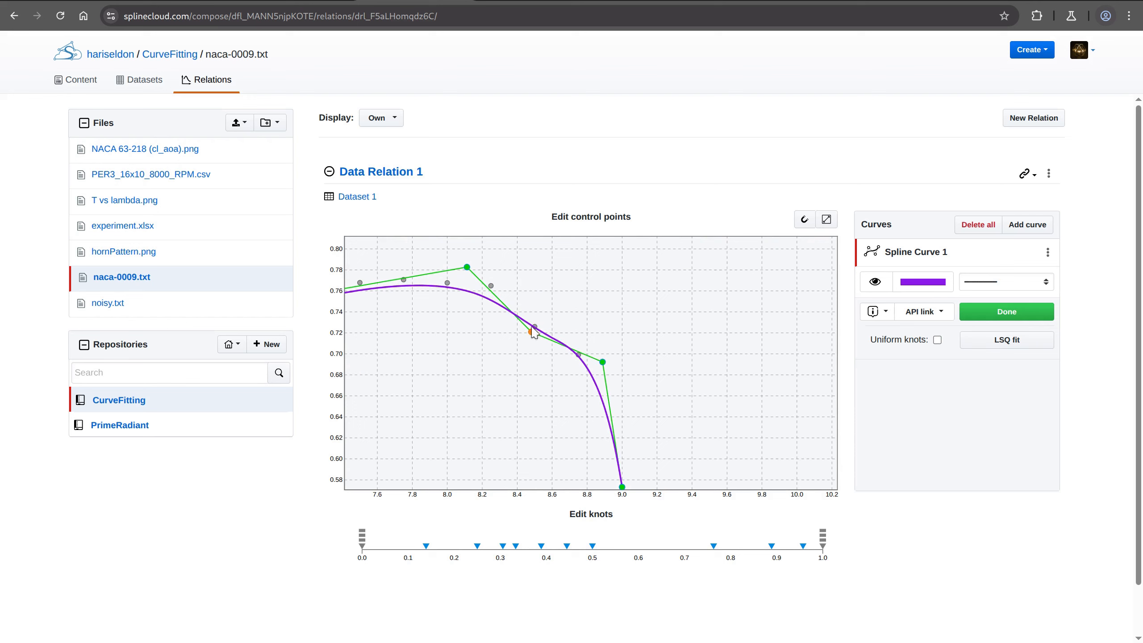
pyautogui.moveTo(467, 267); pyautogui.dragTo(491, 257)
pyautogui.moveTo(532, 333); pyautogui.dragTo(531, 337)
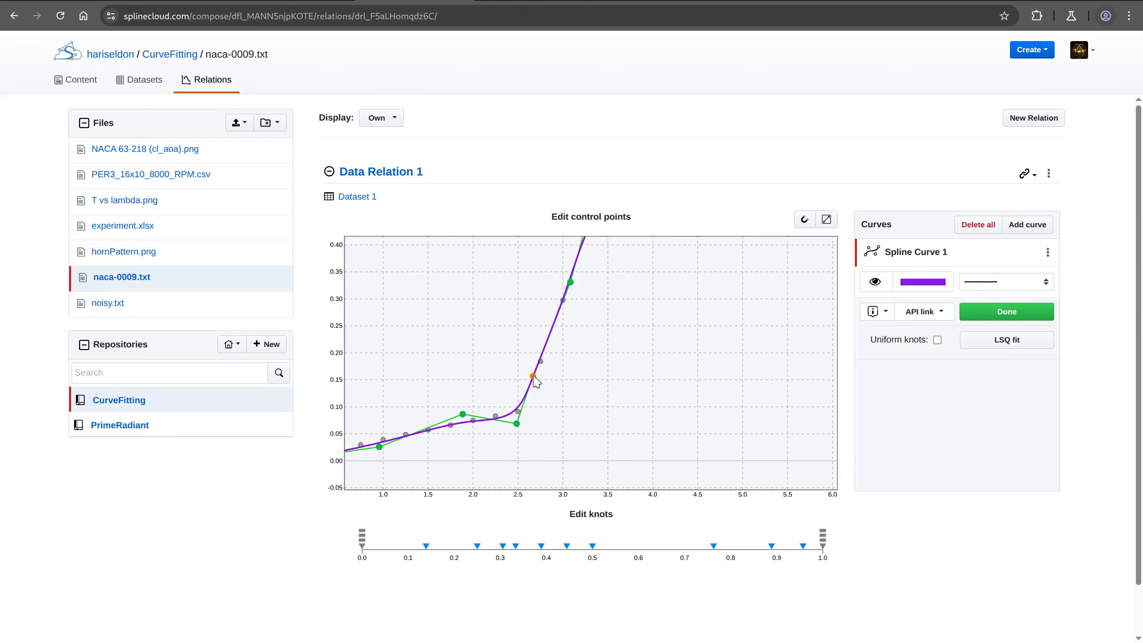
# Step: Remove the control point near (2.7, 0.16) and move the one near Alpha 2.5 to about (2.6, 0.065)
pyautogui.rightClick(534, 378)
pyautogui.click(560, 488)
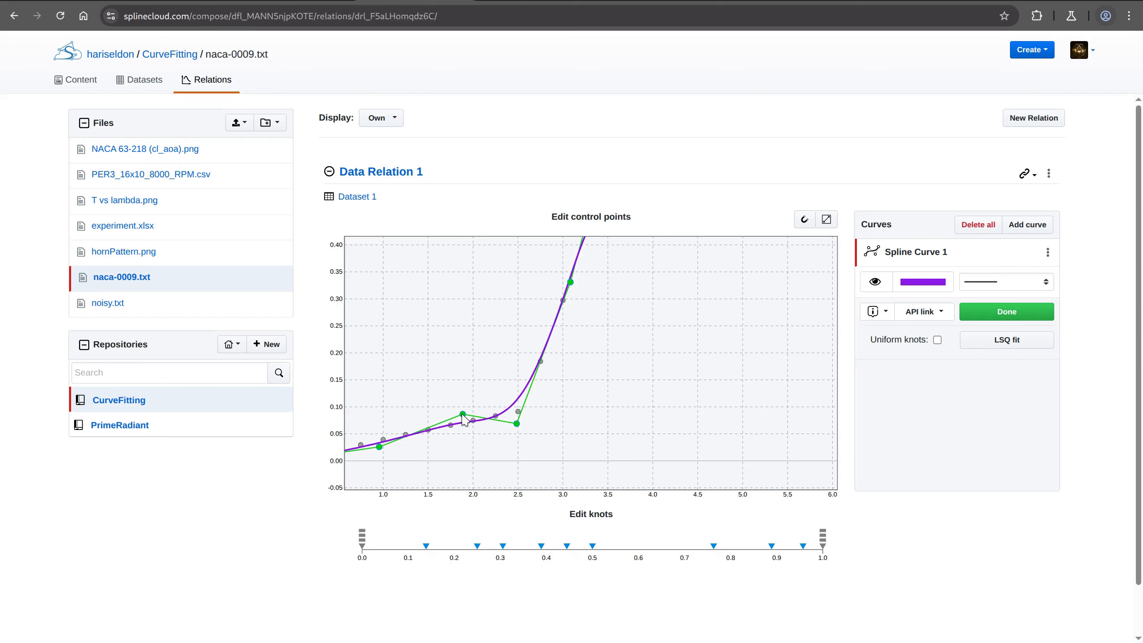
pyautogui.moveTo(463, 415); pyautogui.dragTo(525, 431)
# Step: Increase the weight of control point CP3 near Alpha 2.6 by two increments
pyautogui.rightClick(524, 428)
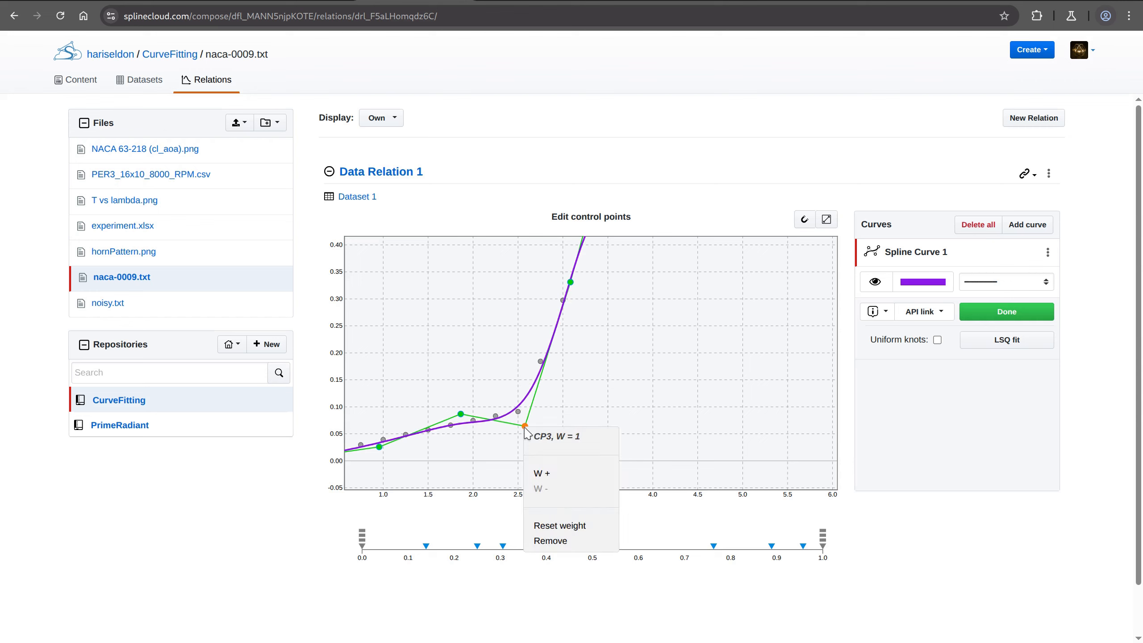
pyautogui.click(546, 473)
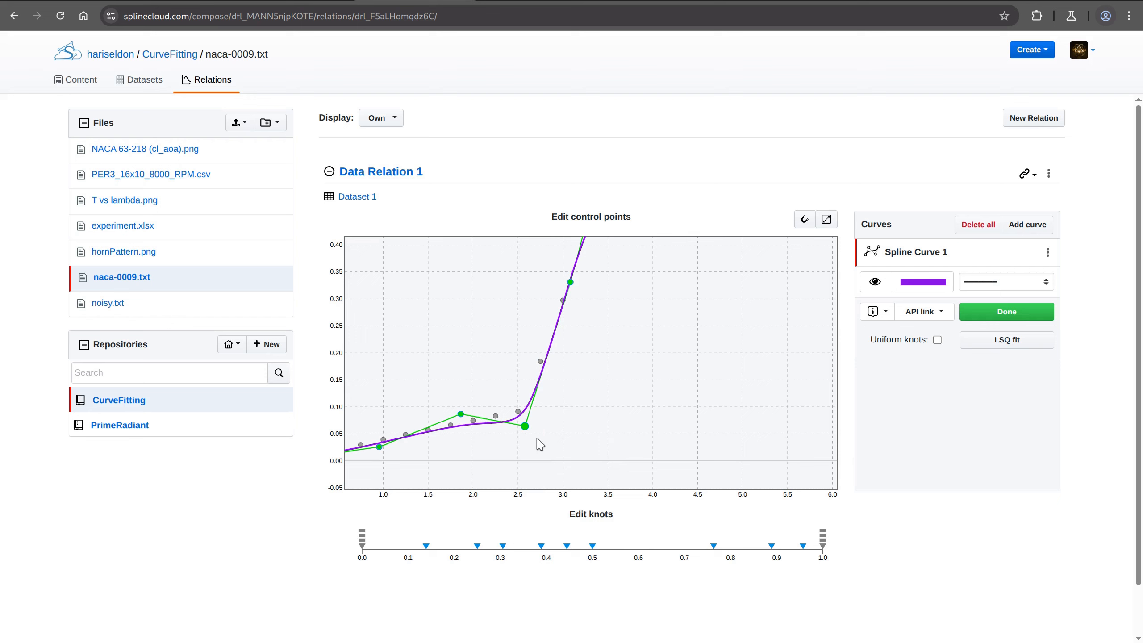
pyautogui.rightClick(525, 427)
pyautogui.click(542, 470)
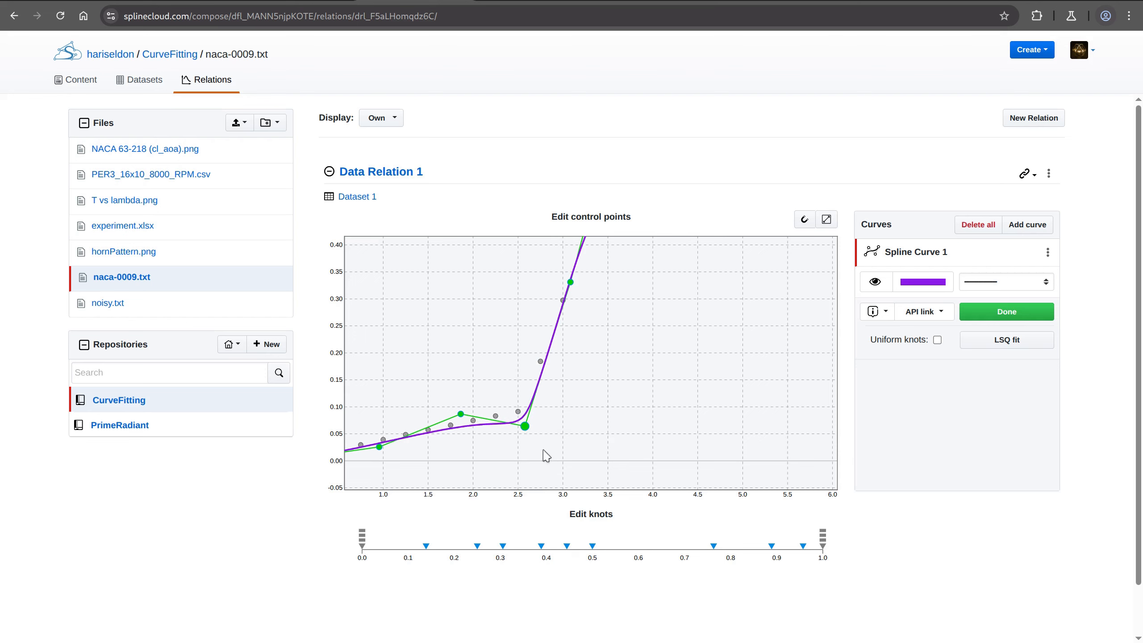
# Step: Move the weighted control point CP3 to about (2.53, 0.08) and finish fine-tuning the curve
pyautogui.scroll(3, 531, 444)
pyautogui.moveTo(521, 415); pyautogui.dragTo(515, 397)
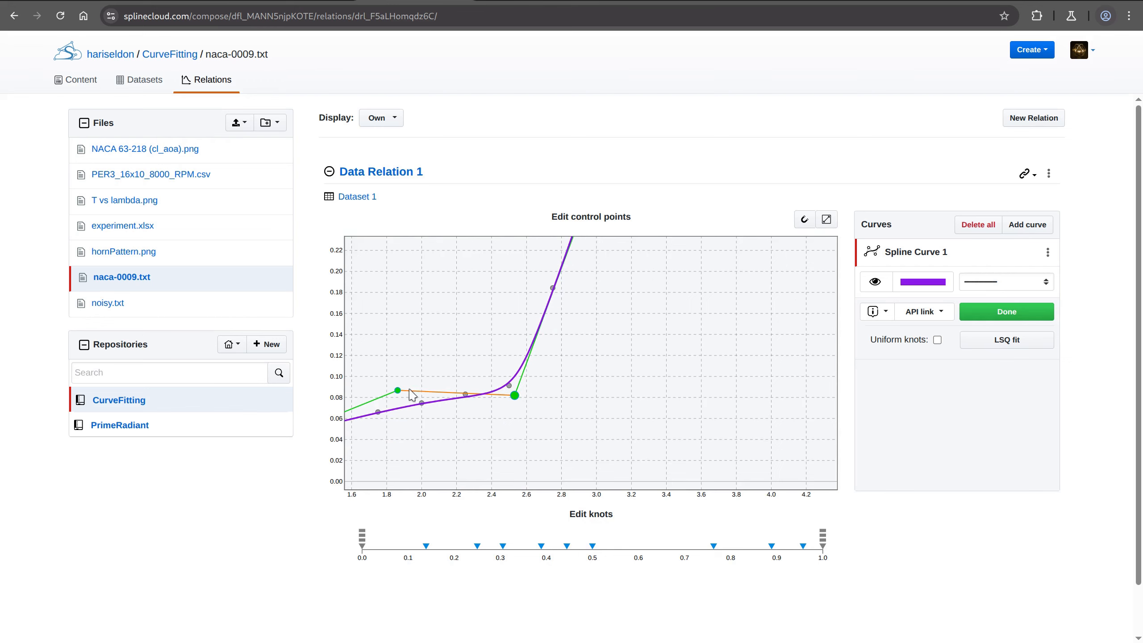
pyautogui.scroll(-5, 412, 394)
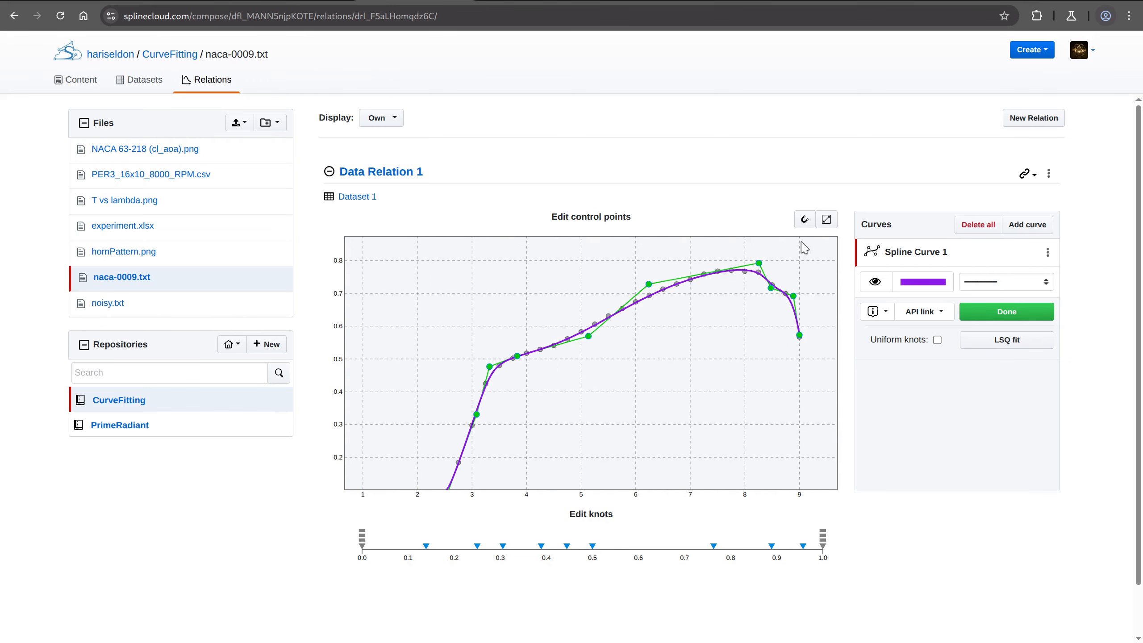
pyautogui.click(826, 220)
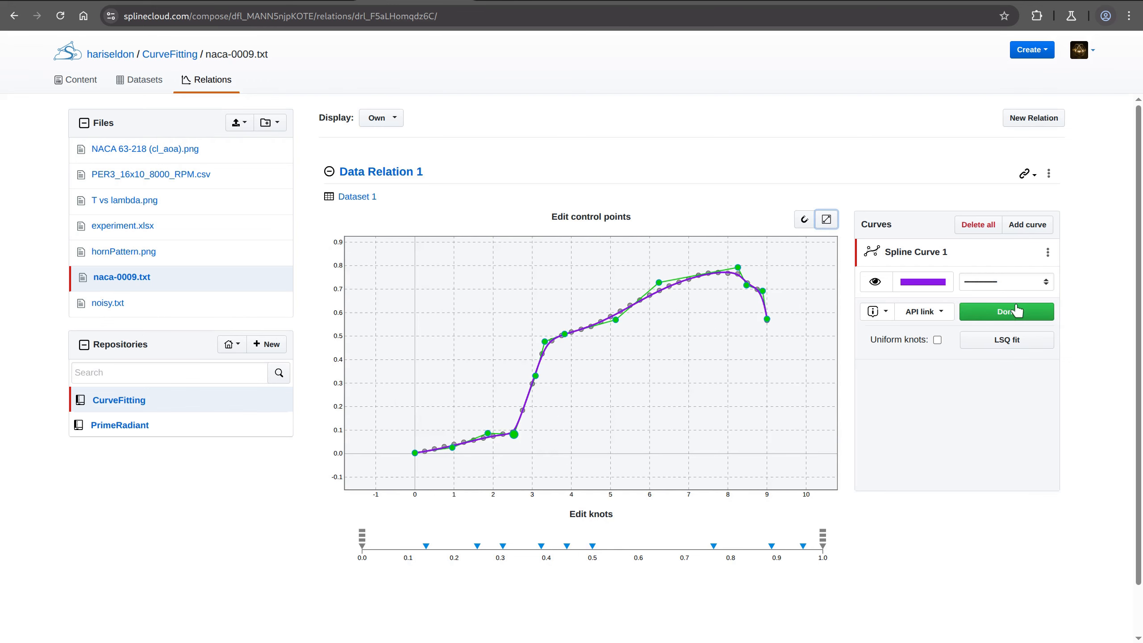
pyautogui.click(1001, 312)
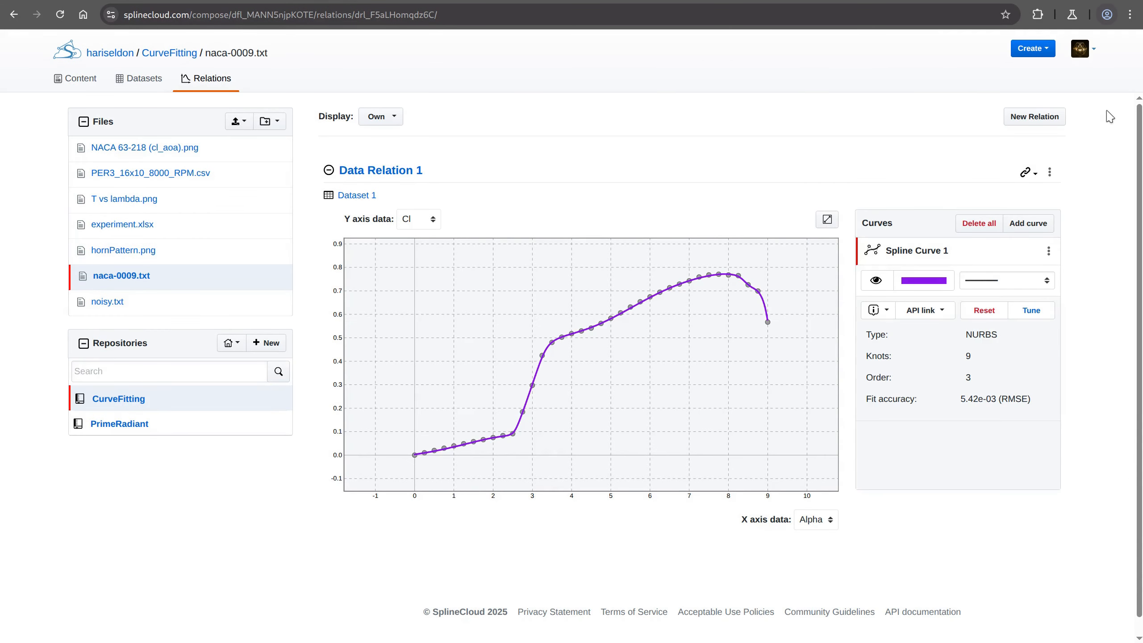
# Step: Reopen the curve for tuning and, with snapping enabled, move the last control point onto the final data point at Alpha 9
pyautogui.click(1031, 311)
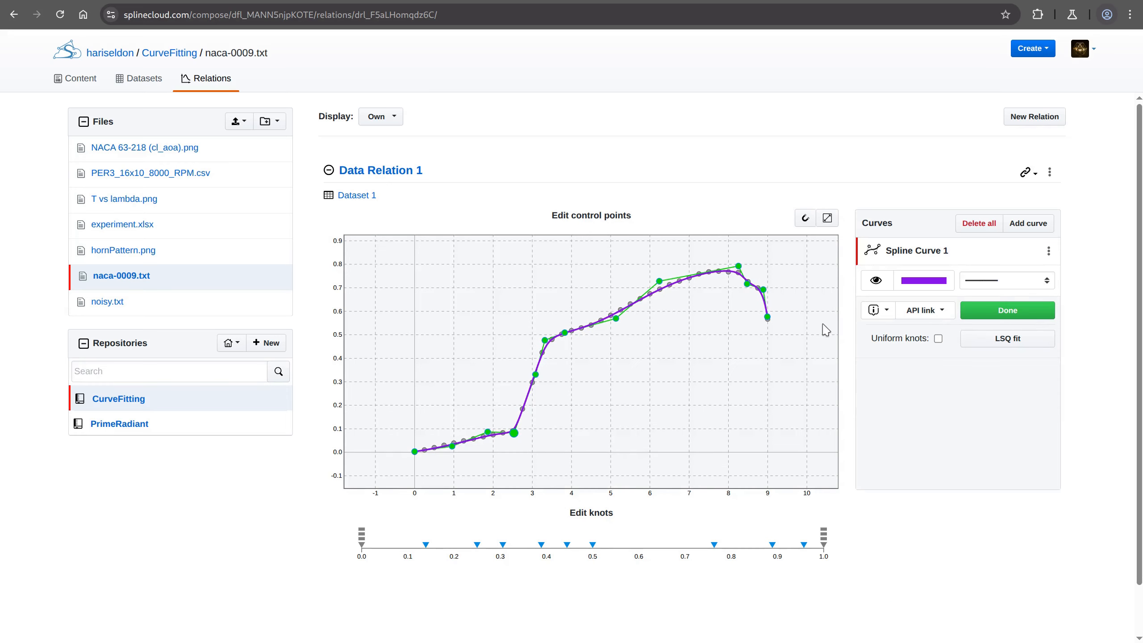
pyautogui.scroll(8, 781, 322)
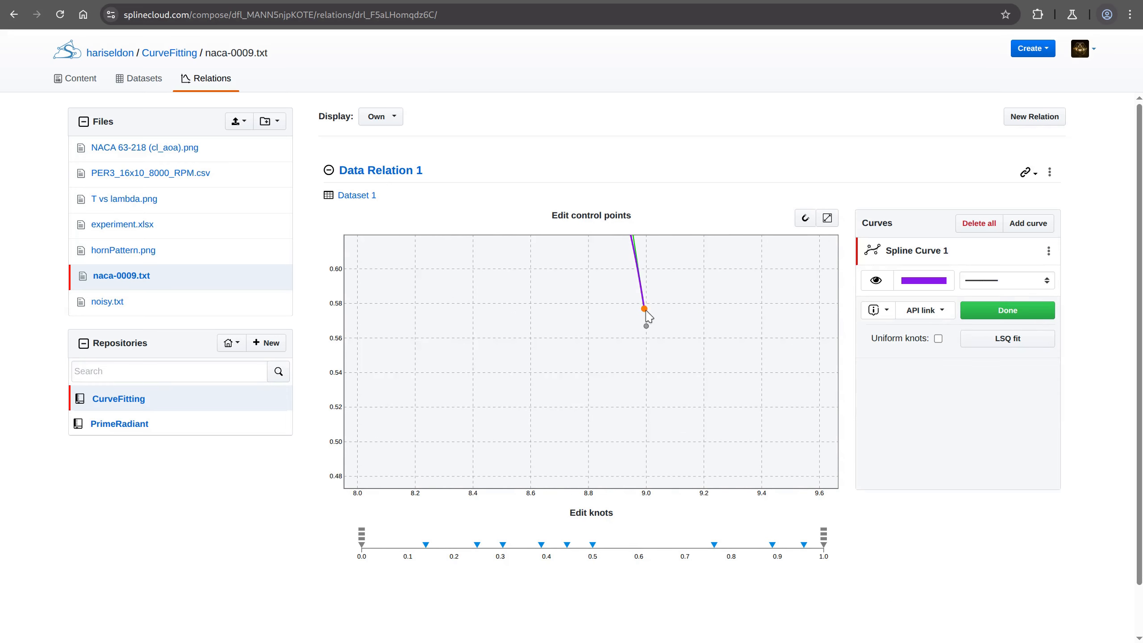
pyautogui.moveTo(647, 311)
pyautogui.mouseDown()
pyautogui.moveTo(645, 327)
pyautogui.moveTo(646, 316)
pyautogui.mouseUp()
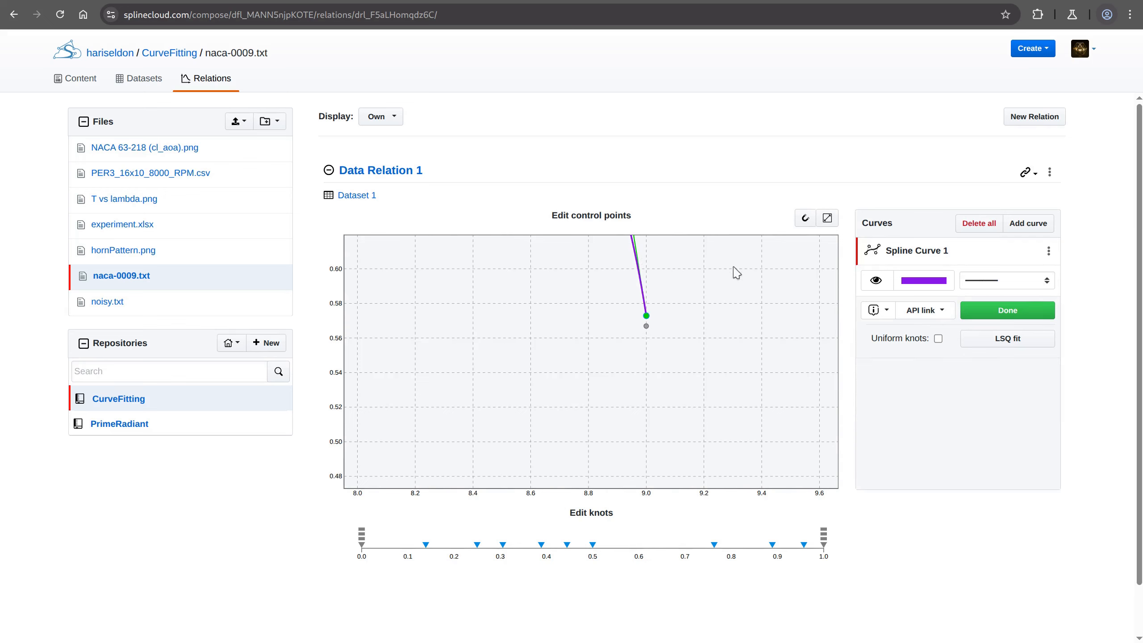
pyautogui.click(805, 220)
pyautogui.moveTo(646, 316); pyautogui.dragTo(645, 327)
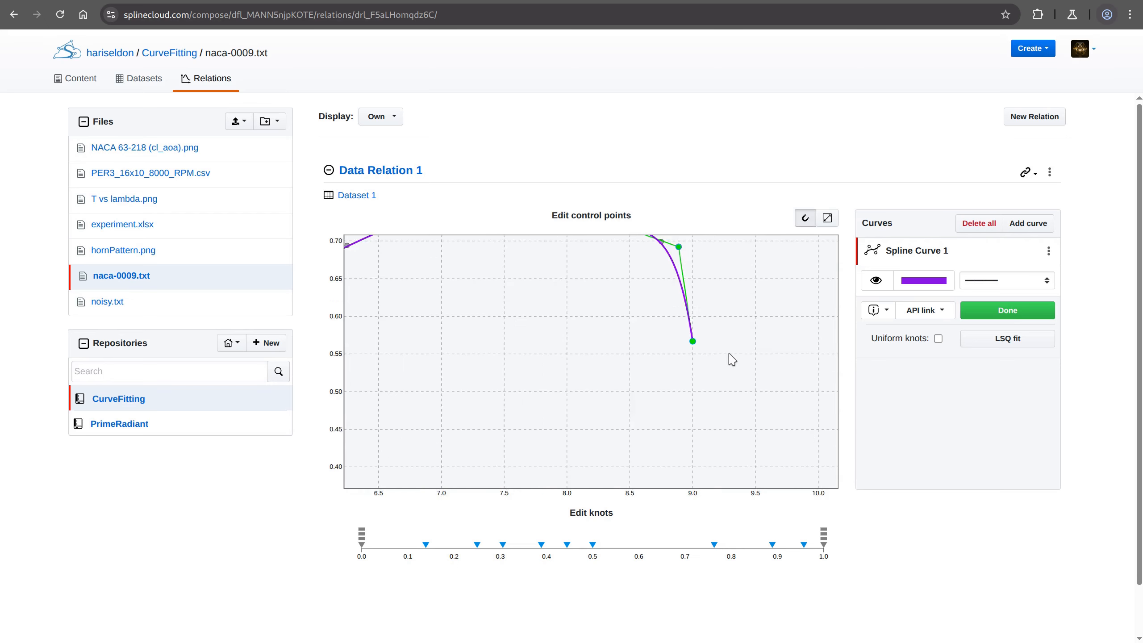
# Step: Snap the first control point onto the data point at the origin and finish tuning the curve
pyautogui.scroll(-5, 729, 354)
pyautogui.moveTo(589, 405); pyautogui.dragTo(714, 309)
pyautogui.scroll(7, 539, 371)
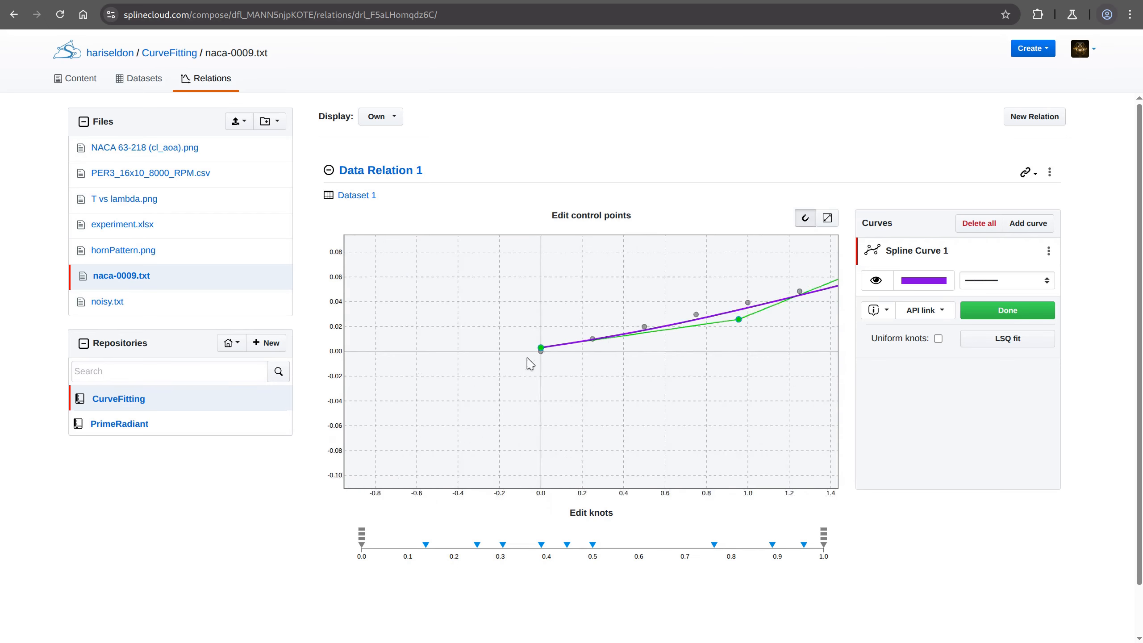
pyautogui.scroll(2, 537, 354)
pyautogui.scroll(3, 563, 343)
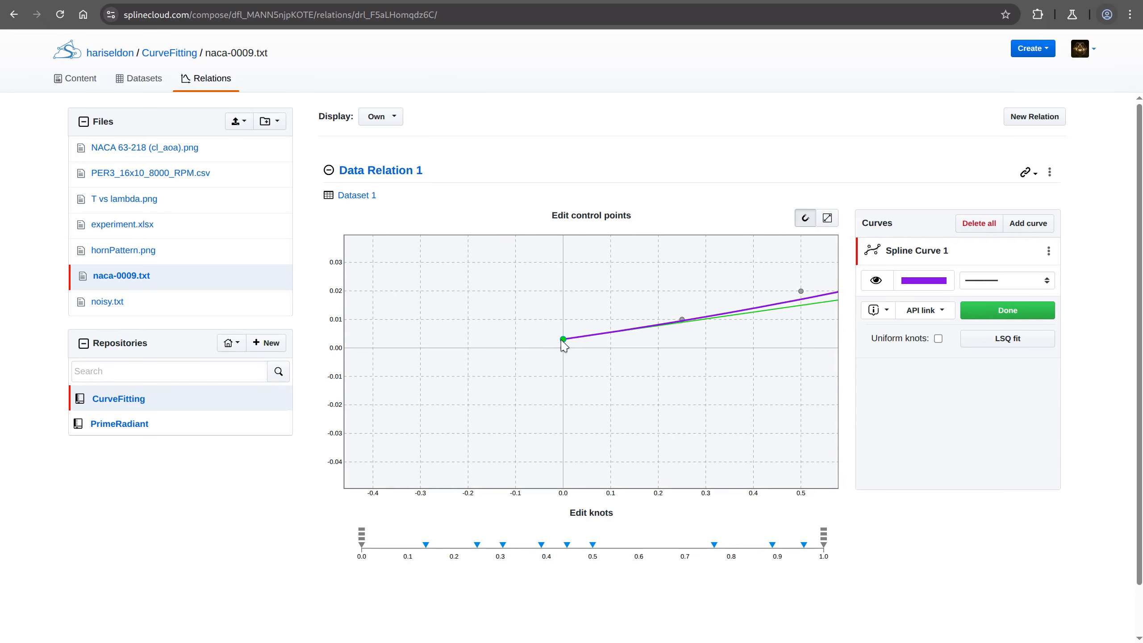
pyautogui.moveTo(563, 340); pyautogui.dragTo(563, 349)
pyautogui.scroll(-4, 572, 402)
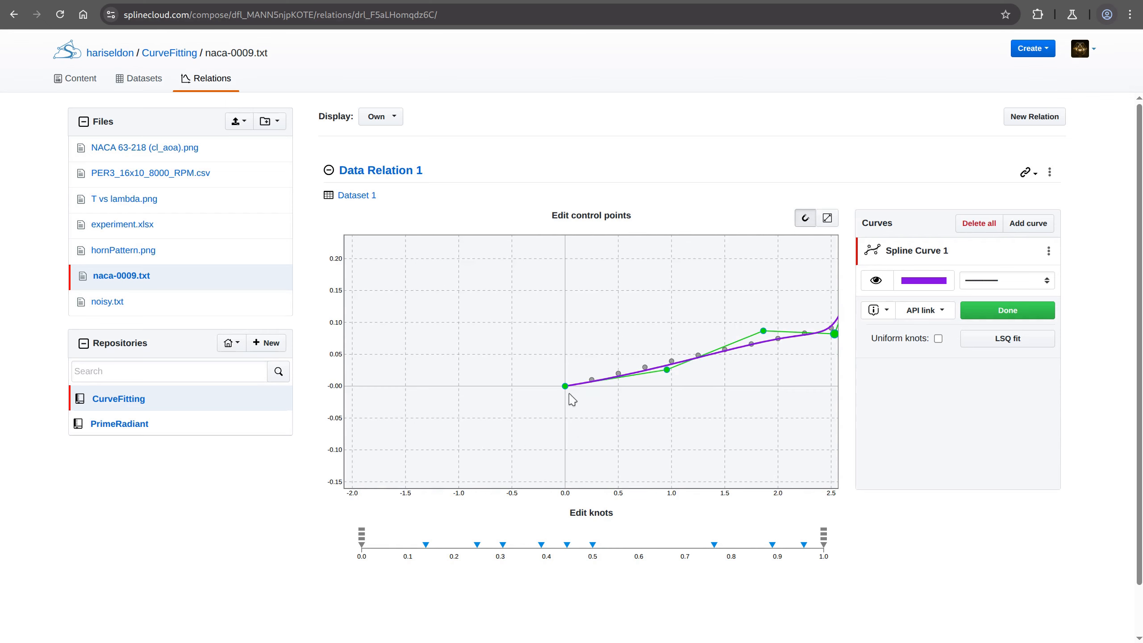
pyautogui.click(827, 218)
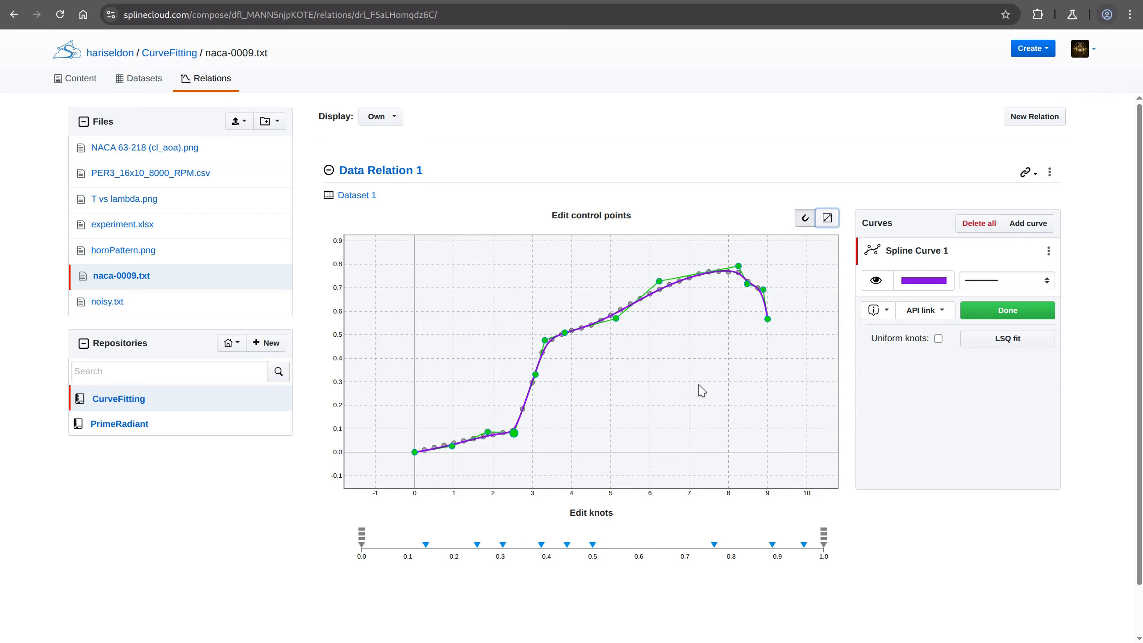
pyautogui.click(1008, 311)
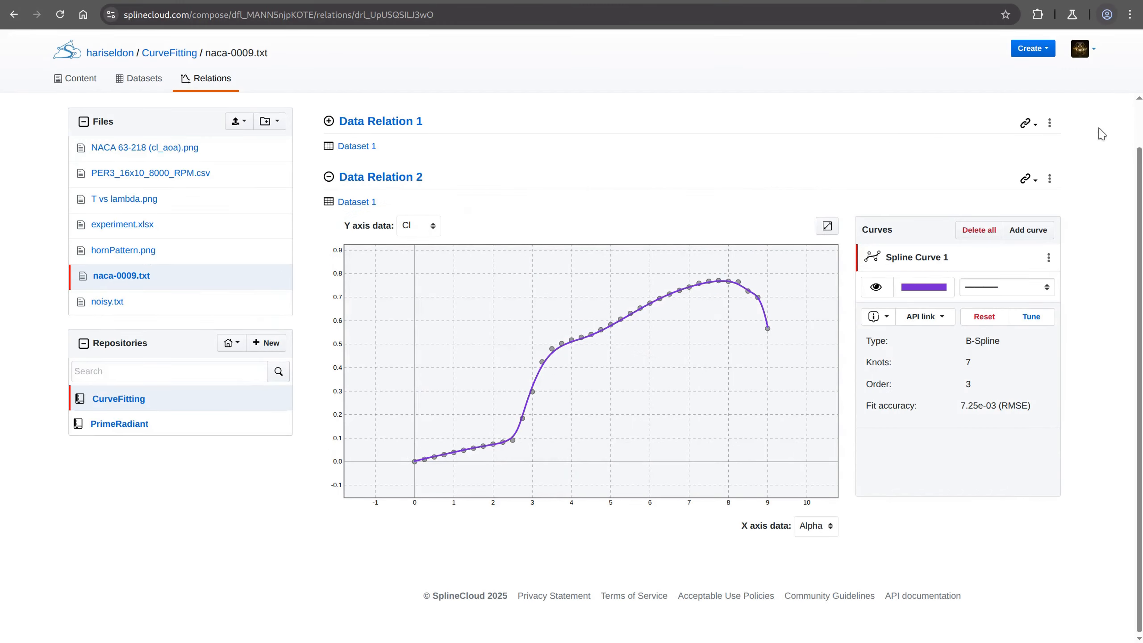
# Step: Reopen the curve for tuning and move the knot near 0.48 to about 0.4
pyautogui.click(1035, 317)
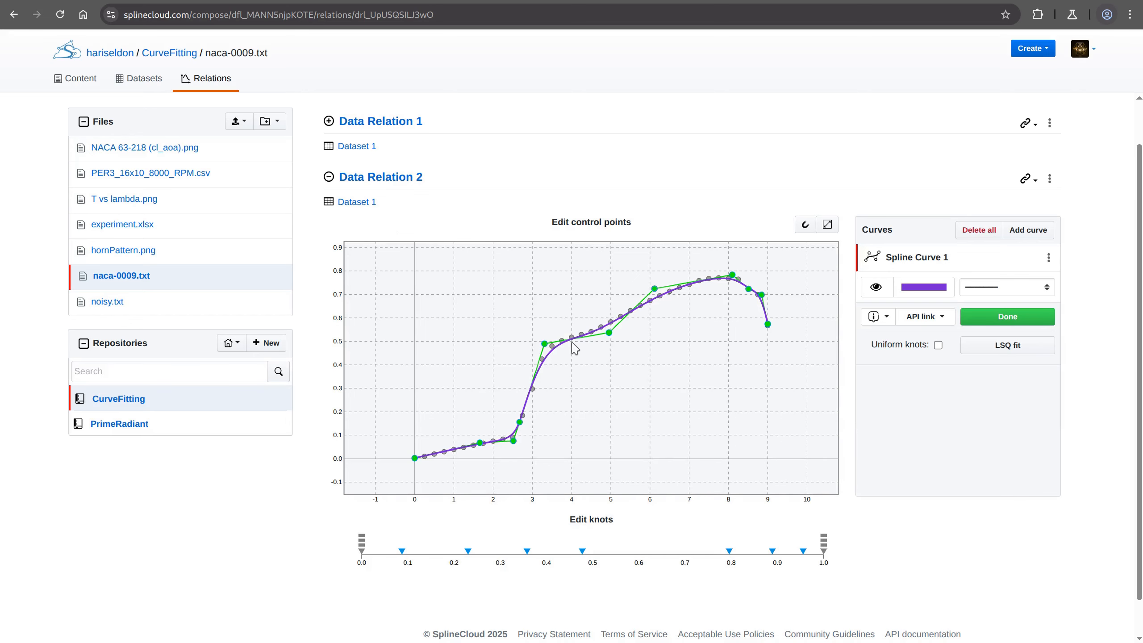
pyautogui.scroll(3, 683, 356)
pyautogui.moveTo(681, 354); pyautogui.dragTo(678, 355)
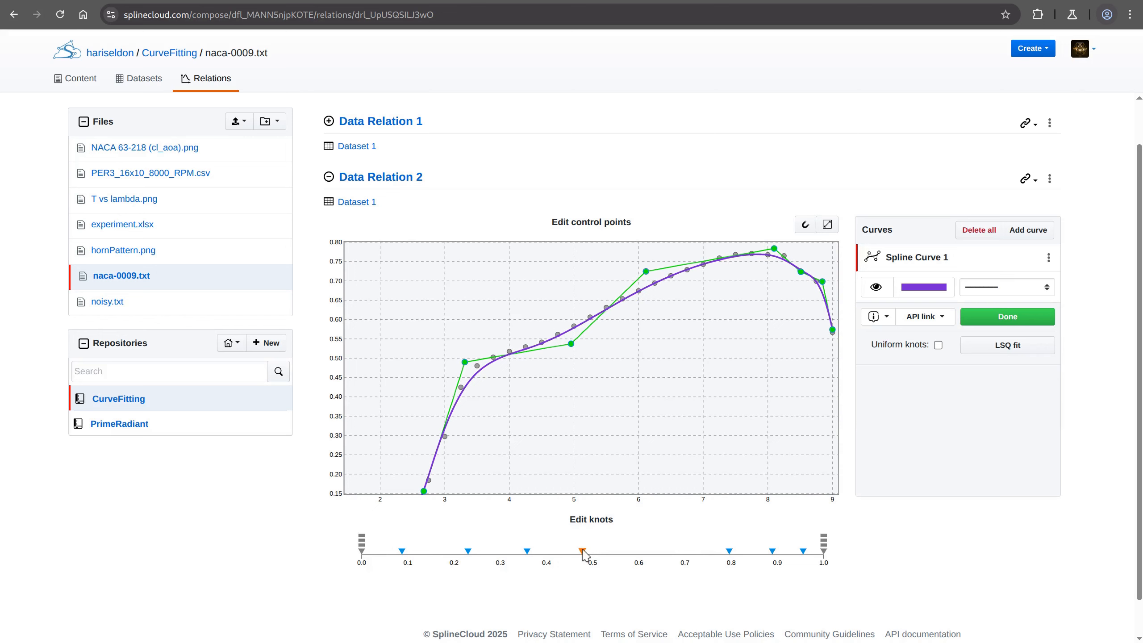
pyautogui.moveTo(584, 555); pyautogui.dragTo(546, 555)
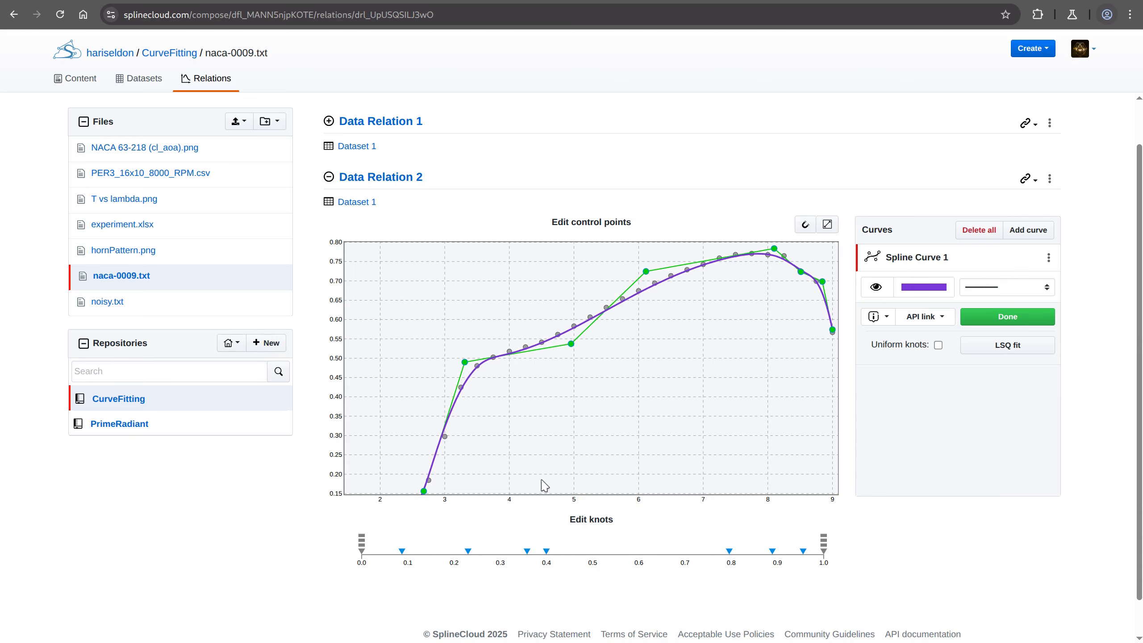
# Step: Move the second inner knot, near 0.23, to about 0.21 and check the fit across the curve
pyautogui.moveTo(544, 485); pyautogui.dragTo(681, 363)
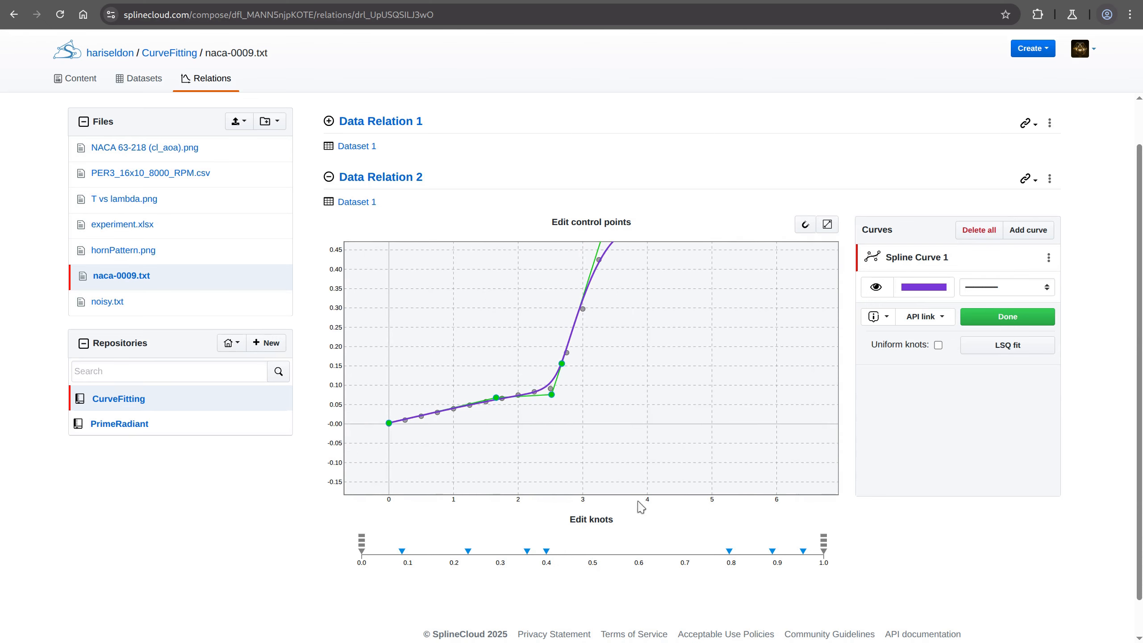
pyautogui.scroll(2, 507, 405)
pyautogui.scroll(3, 634, 449)
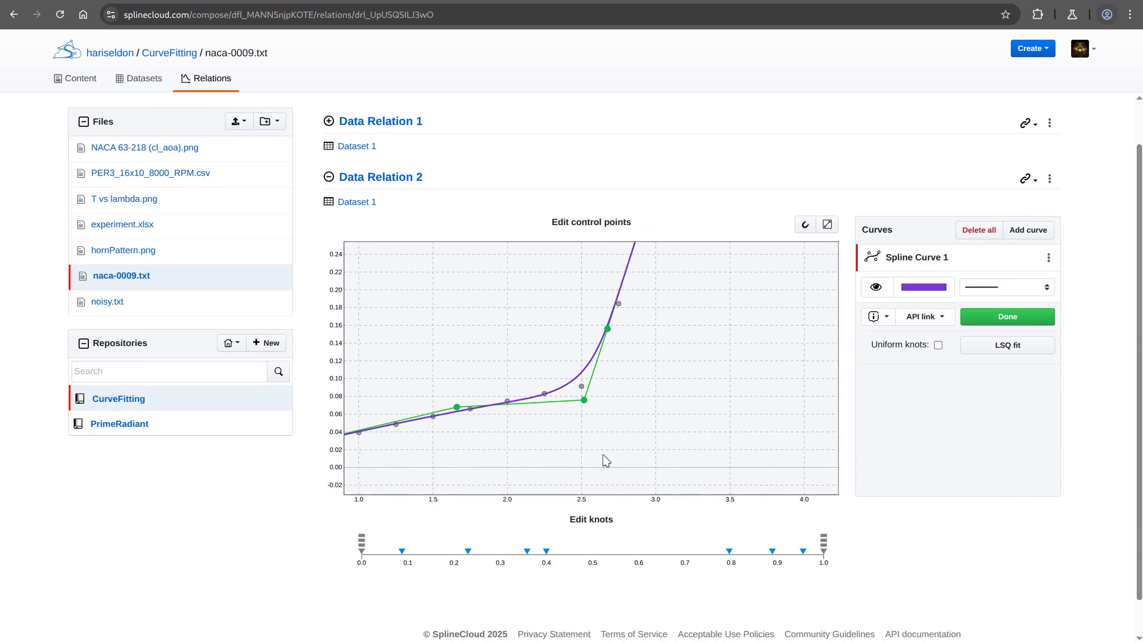
pyautogui.moveTo(468, 550)
pyautogui.mouseDown()
pyautogui.moveTo(487, 550)
pyautogui.moveTo(437, 547)
pyautogui.moveTo(457, 542)
pyautogui.mouseUp()
pyautogui.scroll(-2, 632, 385)
pyautogui.scroll(-1, 629, 379)
pyautogui.moveTo(725, 295); pyautogui.dragTo(496, 453)
pyautogui.scroll(-2, 647, 355)
pyautogui.moveTo(649, 360); pyautogui.dragTo(605, 385)
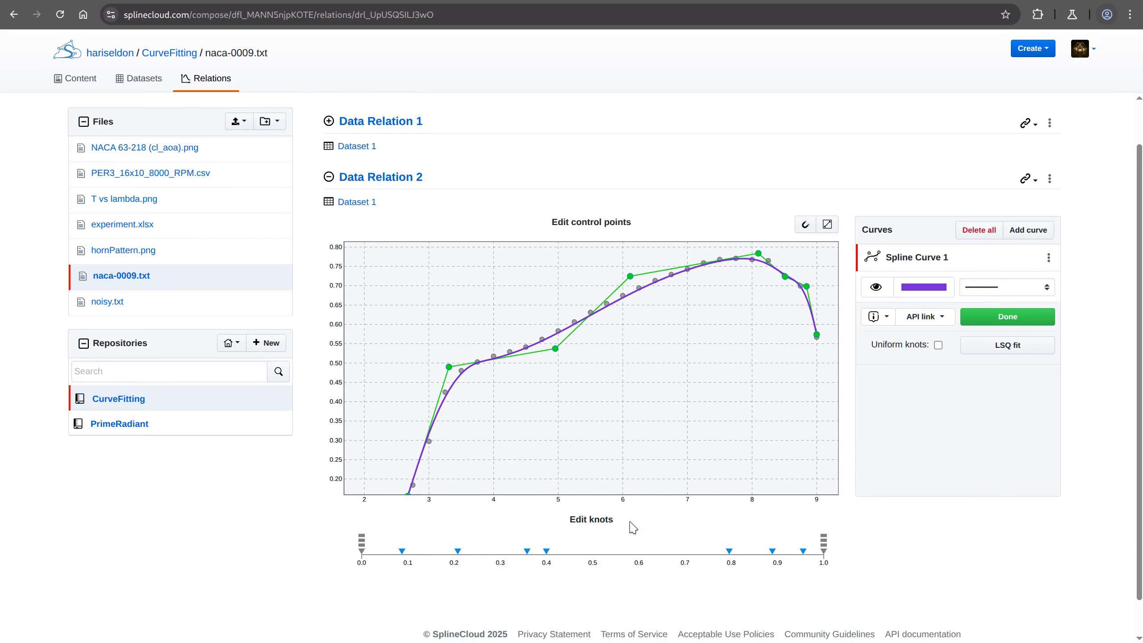
# Step: Insert a new knot at about 0.56 and move the control point near Alpha 5 to about (4.8, 0.54)
pyautogui.doubleClick(620, 552)
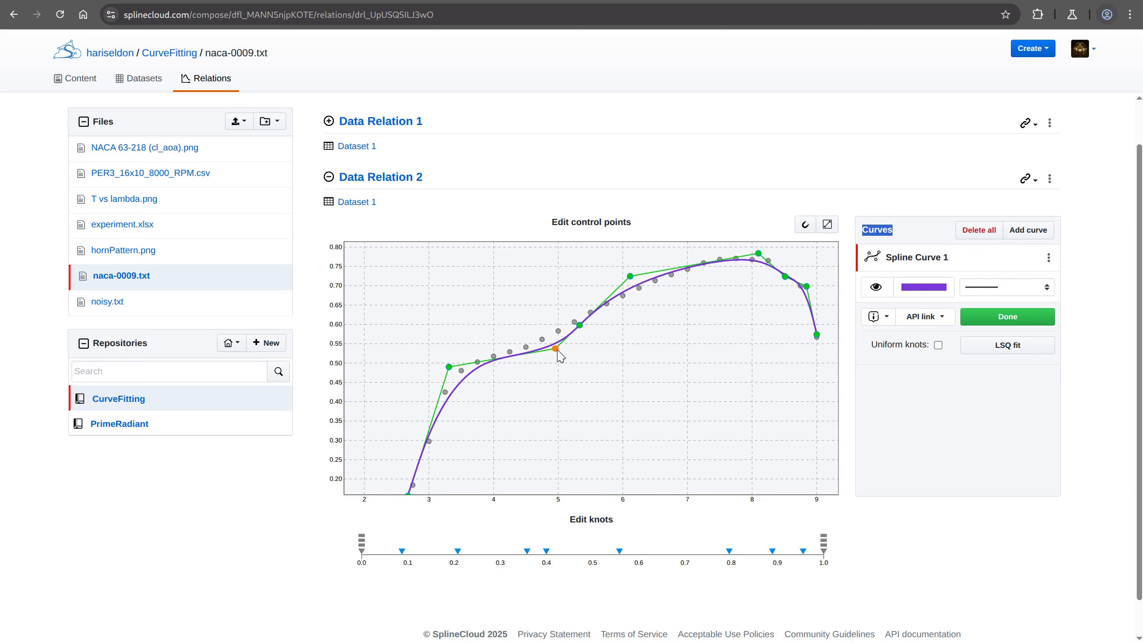
pyautogui.moveTo(558, 351); pyautogui.dragTo(549, 349)
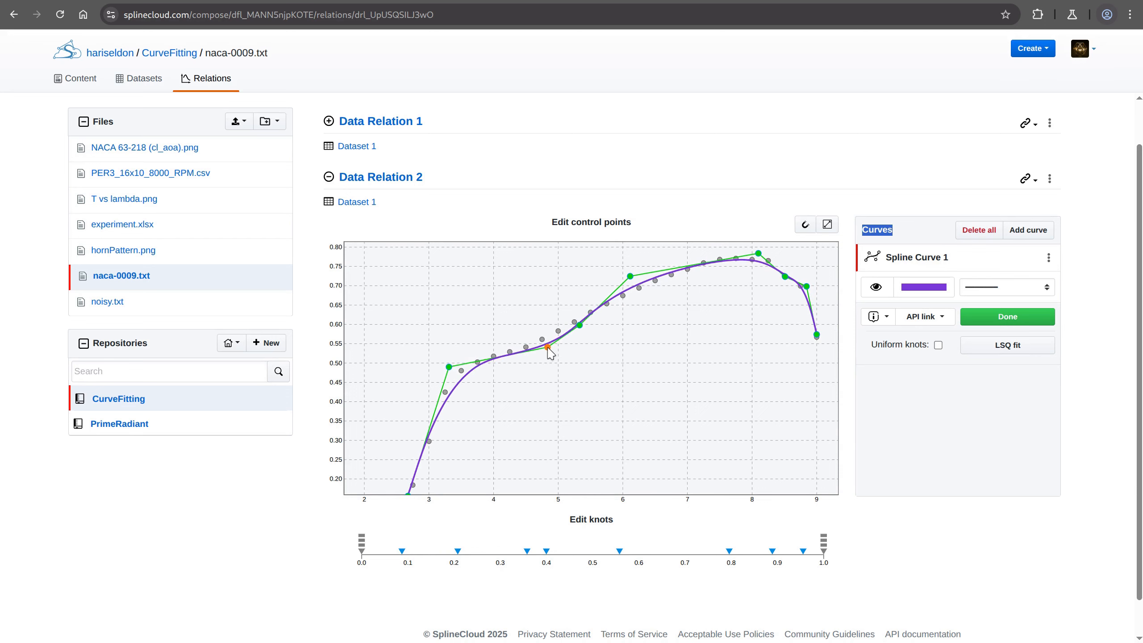
# Step: Remove the knot near 0.56 and move the knot at 0.4 to about 0.41
pyautogui.rightClick(620, 551)
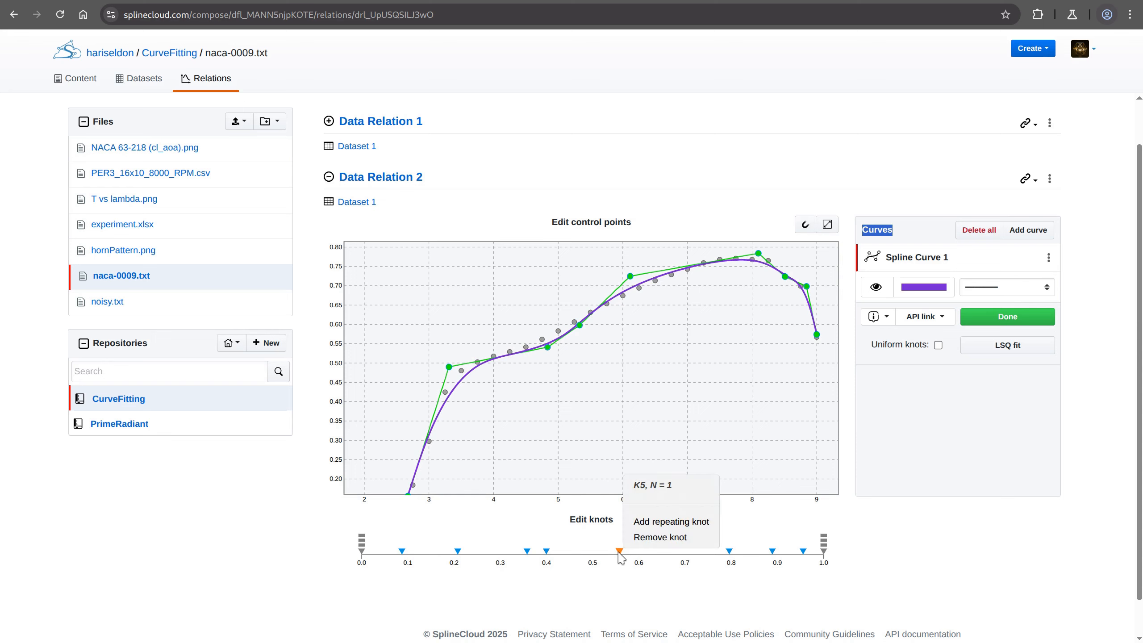
pyautogui.click(643, 538)
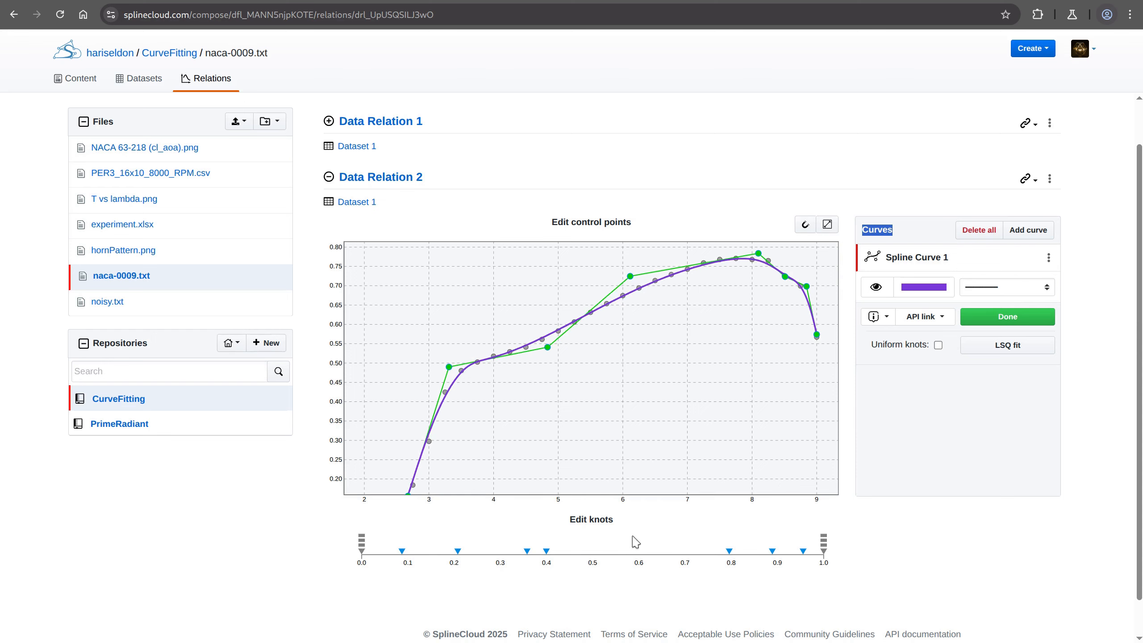
pyautogui.moveTo(547, 550); pyautogui.dragTo(551, 550)
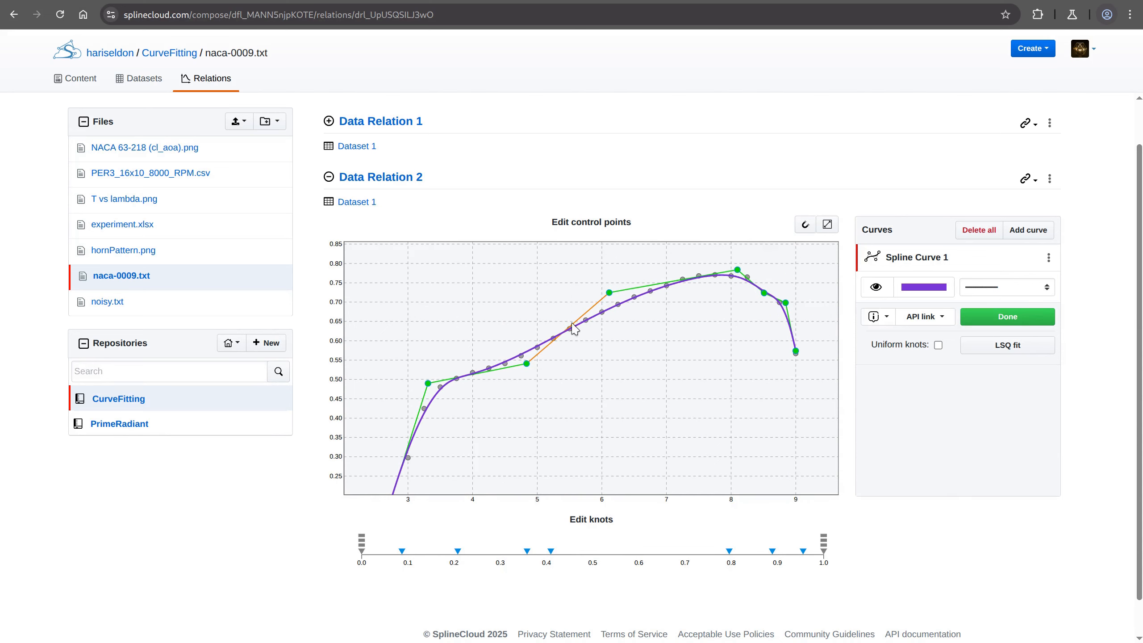
# Step: Try adding a control point on the polygon segment at about (5.5, 0.65)
pyautogui.click(572, 327)
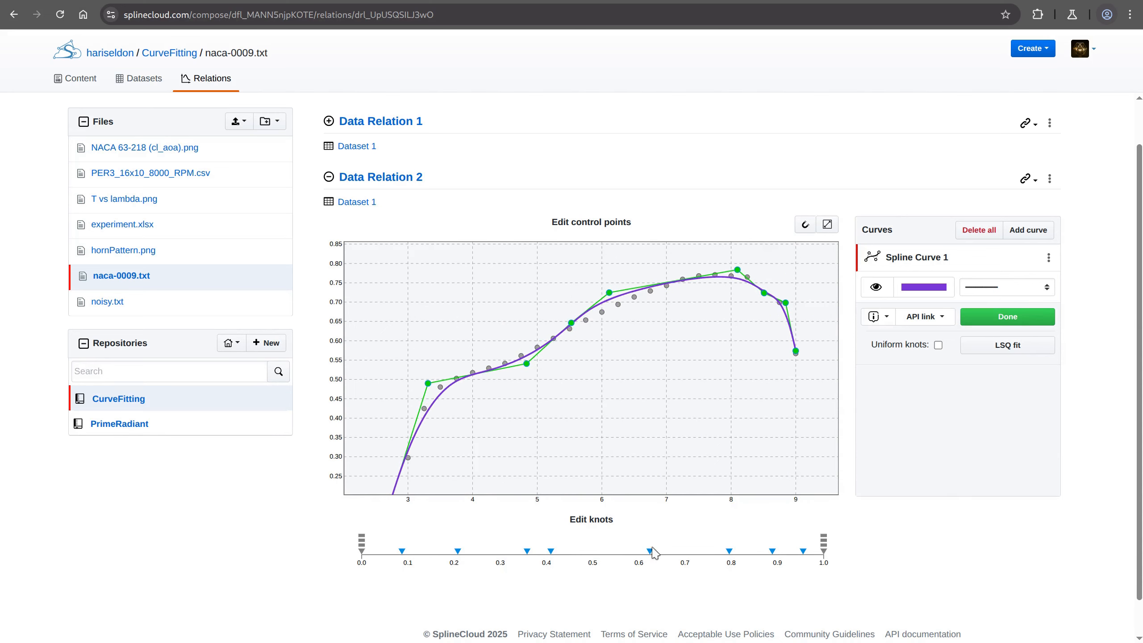
pyautogui.rightClick(572, 323)
pyautogui.click(608, 436)
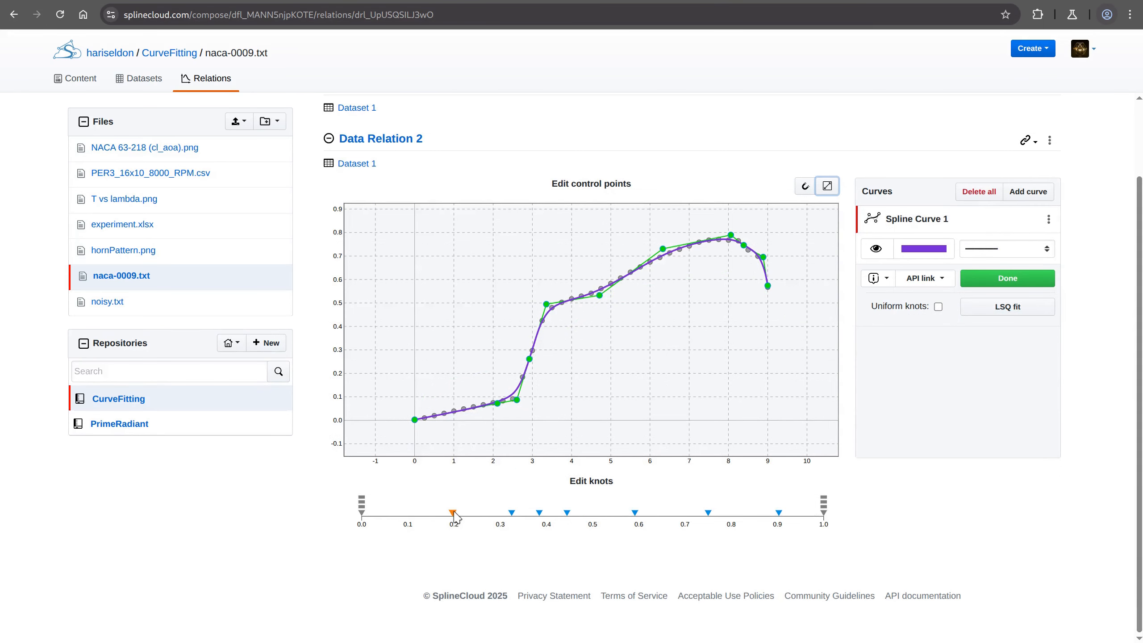
# Step: Add two repeating knots to the first inner knot at 0.2
pyautogui.rightClick(453, 514)
pyautogui.click(482, 486)
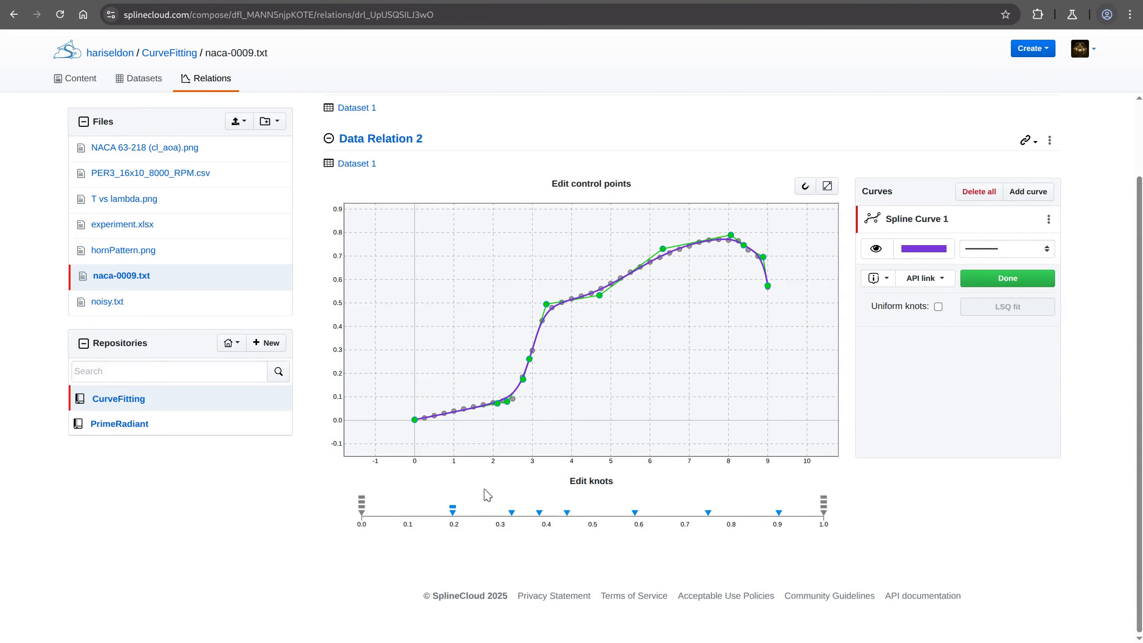
pyautogui.rightClick(453, 513)
pyautogui.click(482, 485)
# Step: With snapping enabled, move the control point near Alpha 2.6 onto the data point at 2.5 and its two predecessors to about (1.84, 0.07) and (2.33, 0.08)
pyautogui.scroll(5, 531, 428)
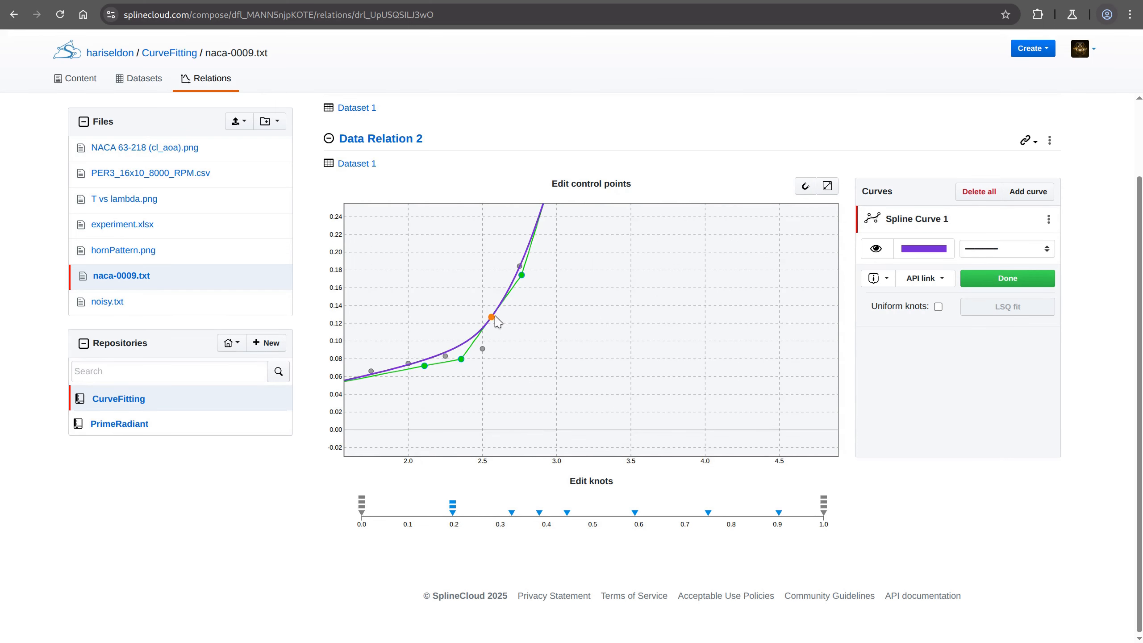
pyautogui.moveTo(492, 319); pyautogui.dragTo(384, 368)
pyautogui.click(805, 185)
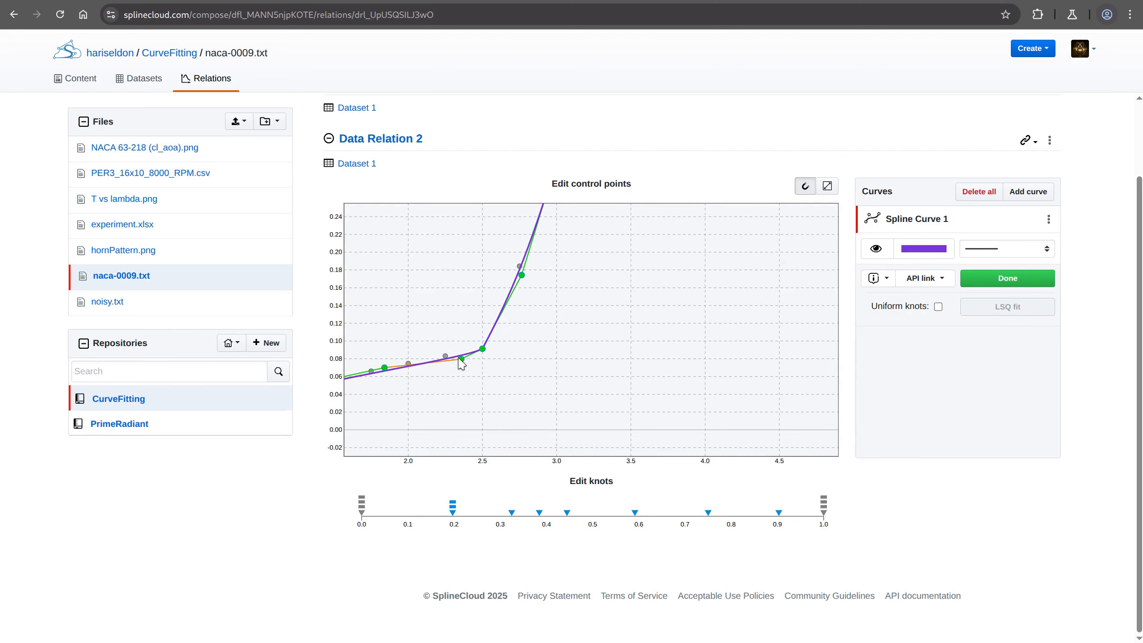
pyautogui.moveTo(459, 360); pyautogui.dragTo(453, 359)
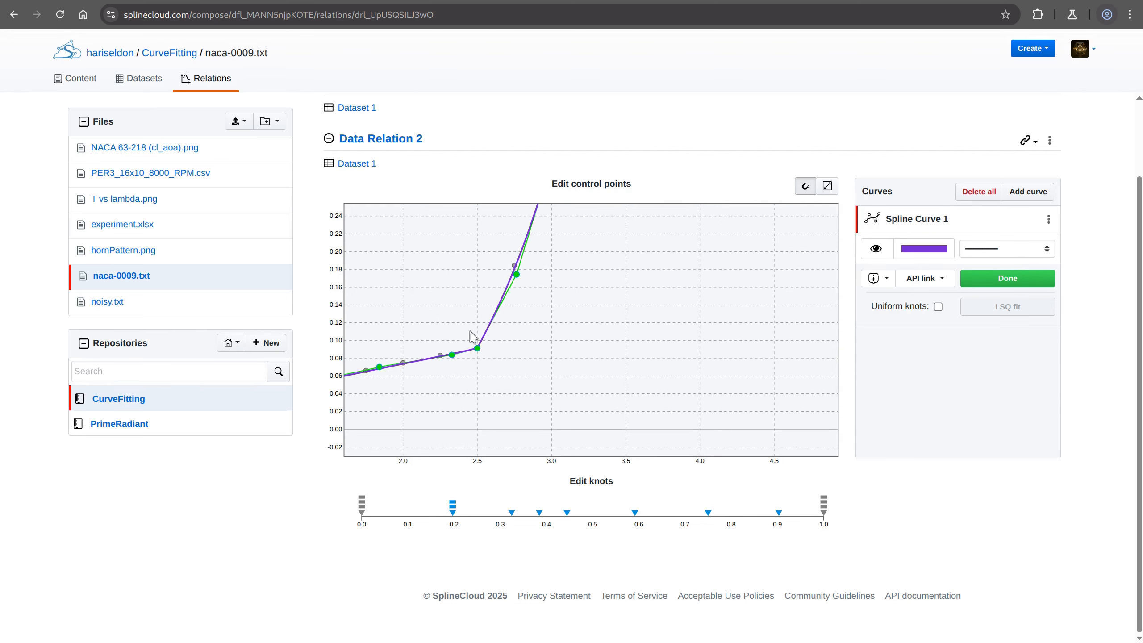
pyautogui.click(827, 185)
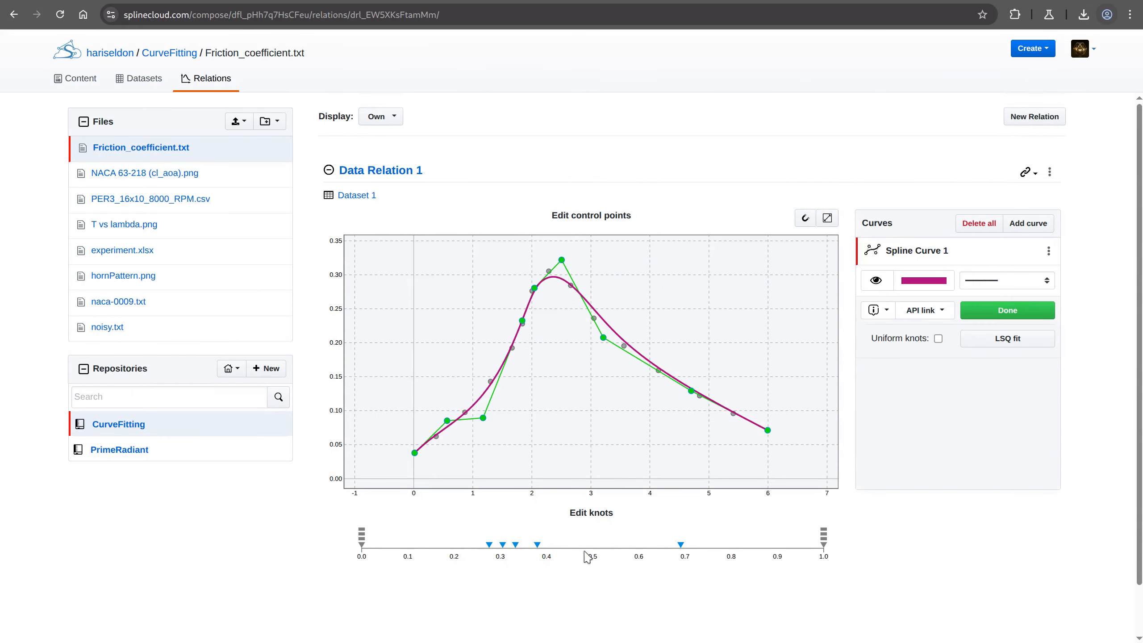
# Step: On the Friction_coefficient.txt curve, move the peak control point to about (2.43, 0.335) and the one after it to about (3, 0.205)
pyautogui.moveTo(604, 339); pyautogui.dragTo(596, 338)
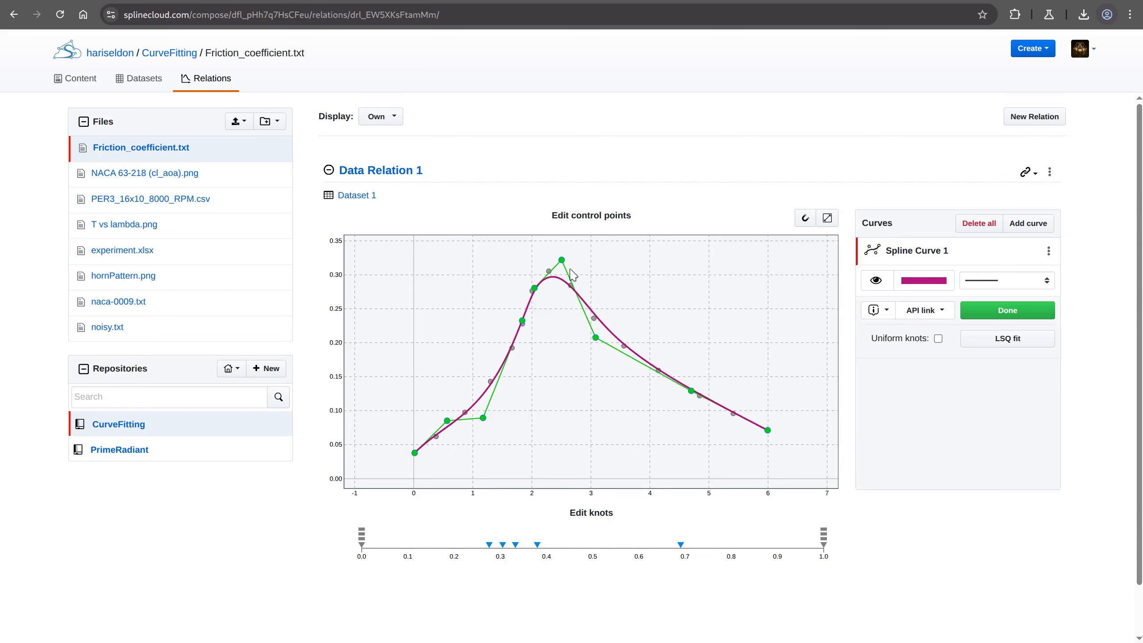
pyautogui.moveTo(561, 260); pyautogui.dragTo(557, 251)
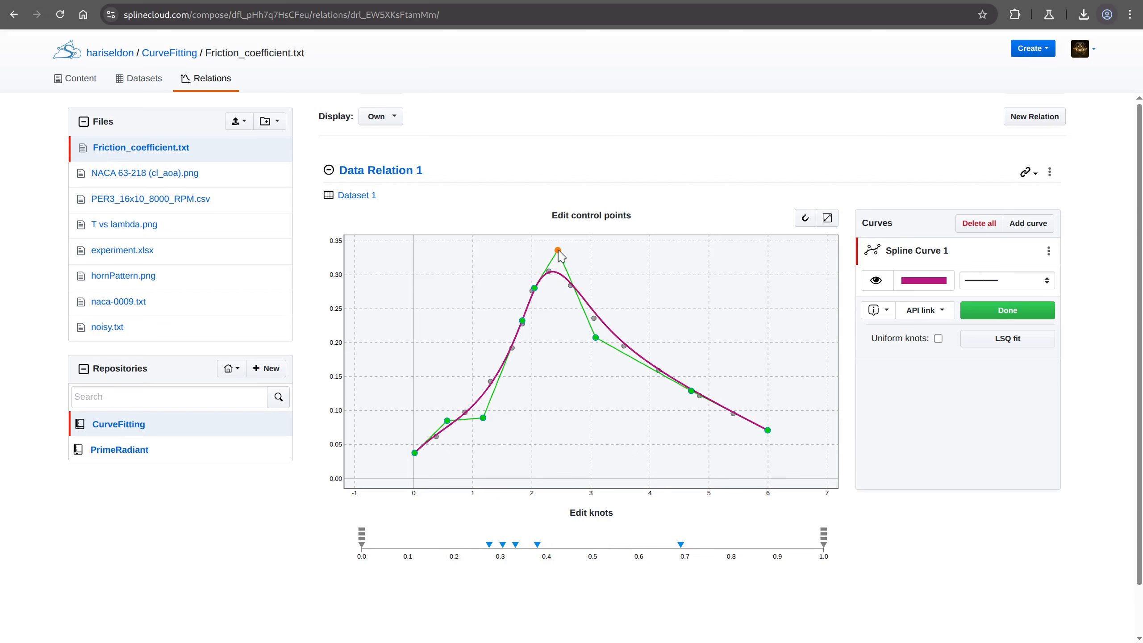
pyautogui.moveTo(593, 337); pyautogui.dragTo(590, 341)
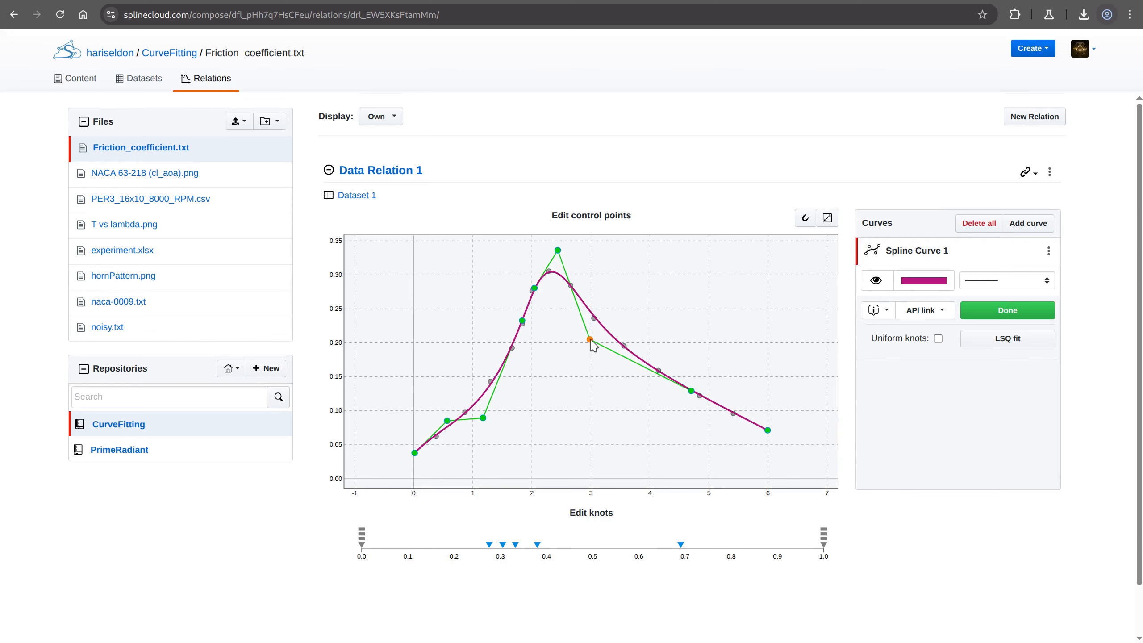
# Step: Enable uniform knots and move the control point after the peak to about (3.1, 0.205) and the one near 1.2 to about (1.3, 0.12)
pyautogui.click(938, 339)
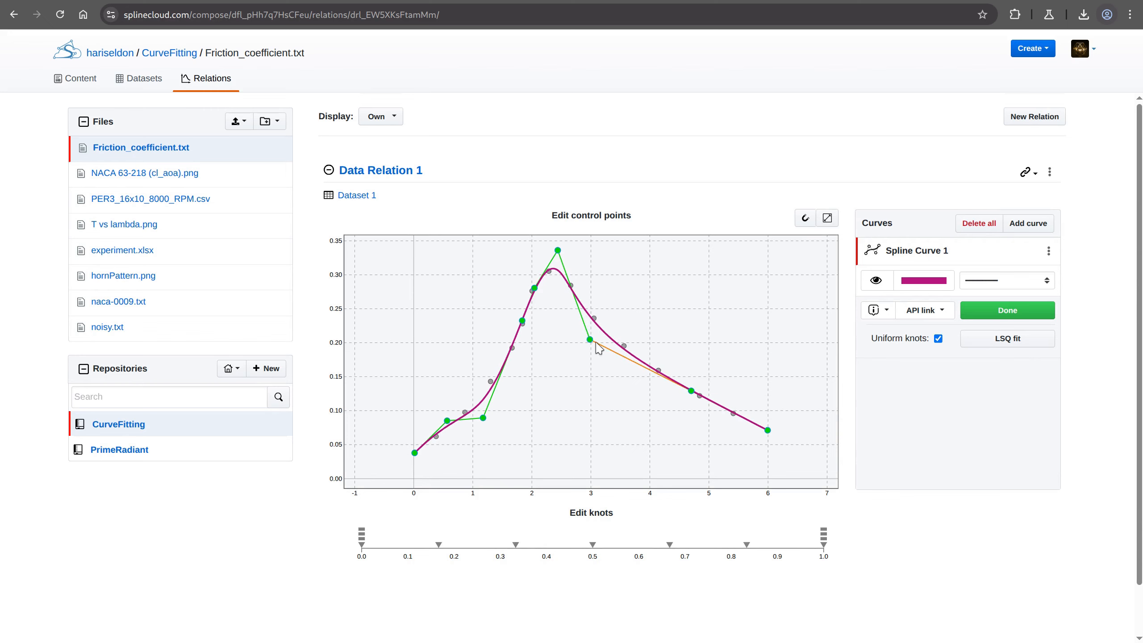
pyautogui.moveTo(590, 341); pyautogui.dragTo(596, 340)
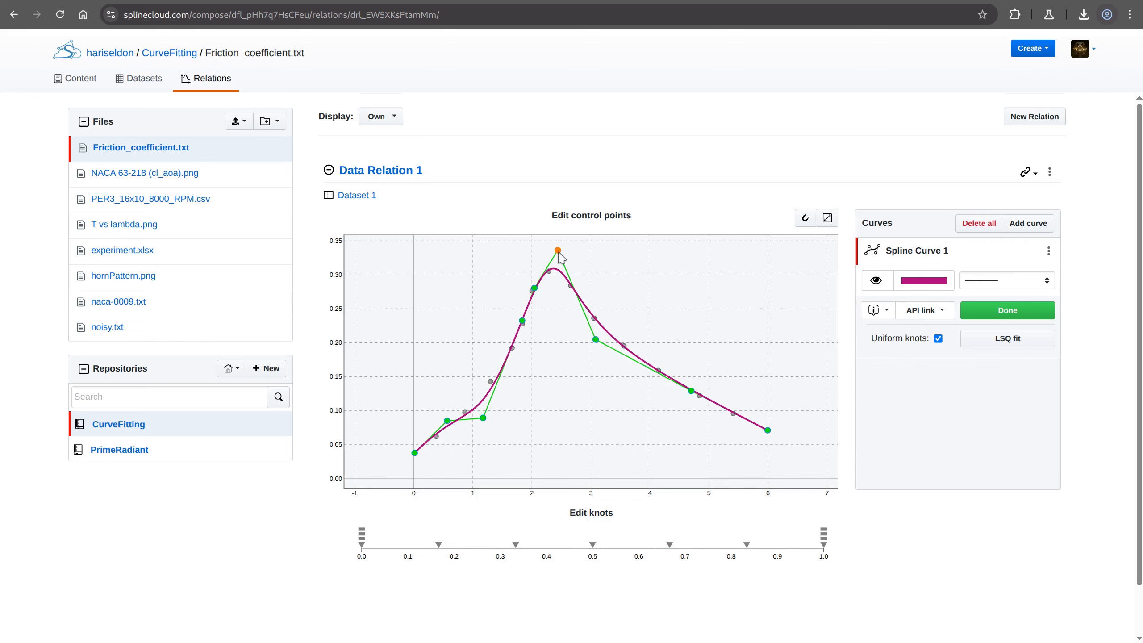
pyautogui.moveTo(495, 405); pyautogui.dragTo(495, 400)
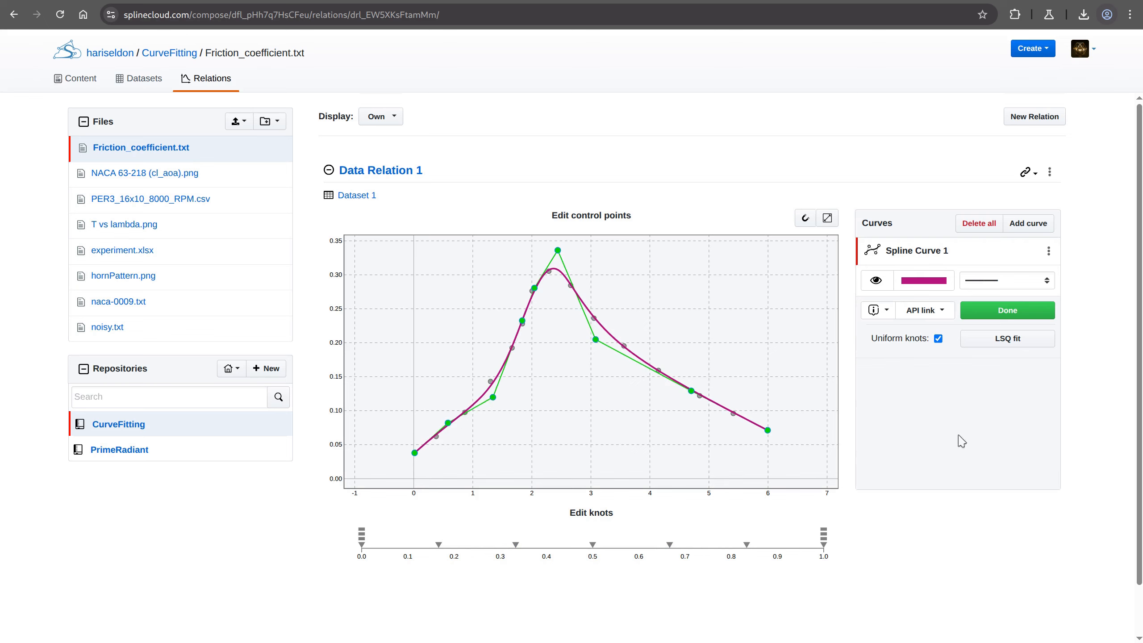
# Step: Refit the control points with a least-squares fit and finish tuning the curve
pyautogui.click(994, 341)
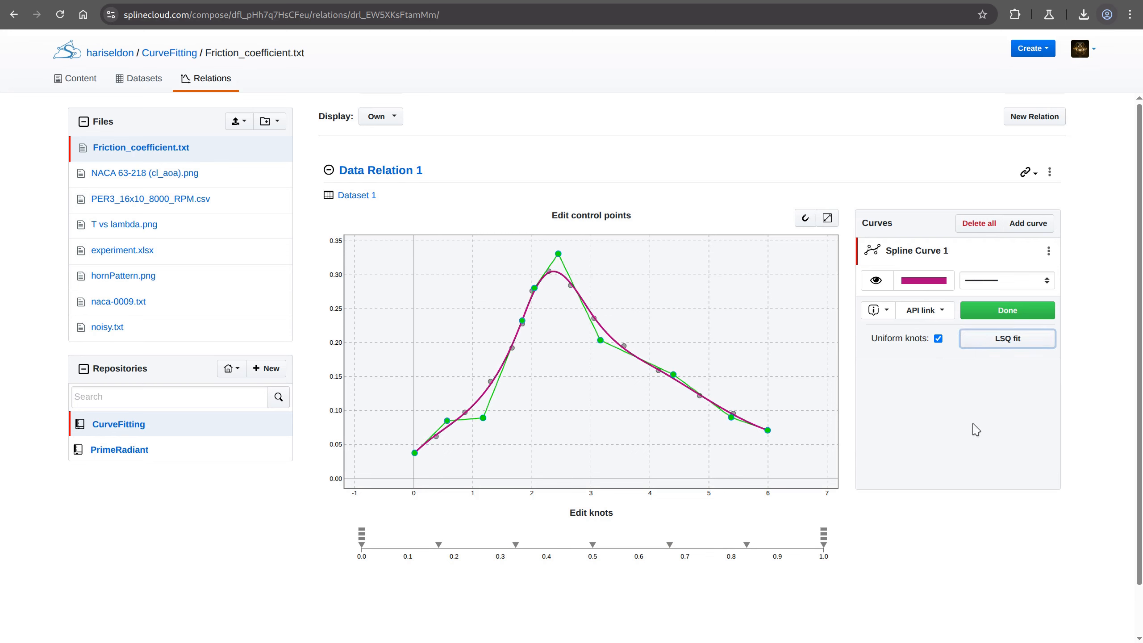
pyautogui.click(994, 310)
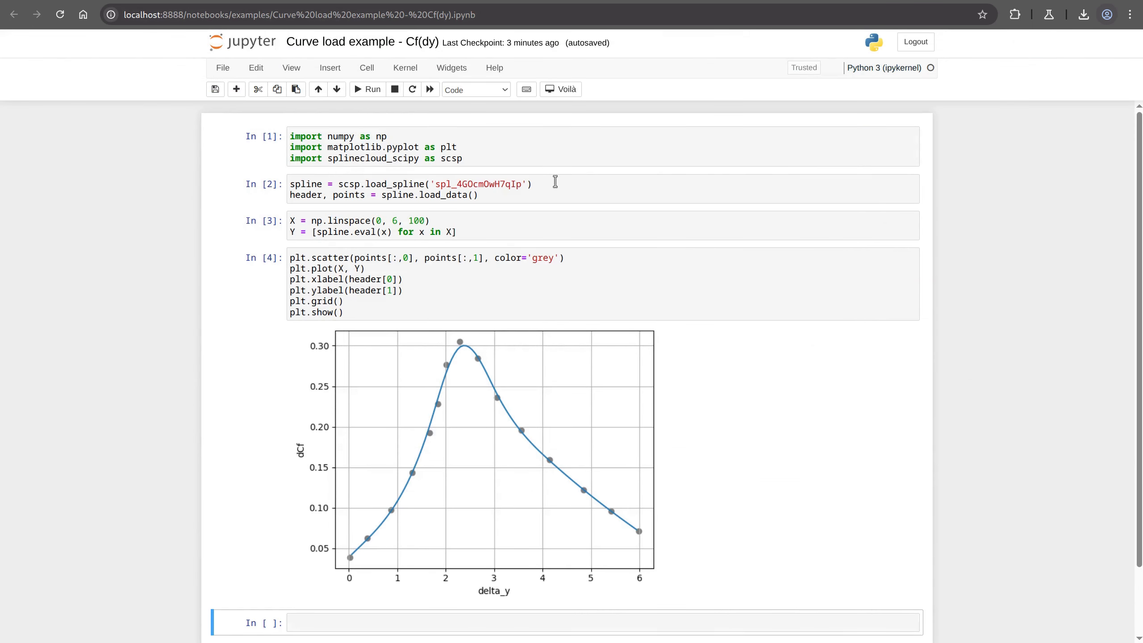
# Step: In the Jupyter notebook, rerun the cells that load the spline, evaluate it over 0 to 6 and plot it with the data points
pyautogui.click(555, 182)
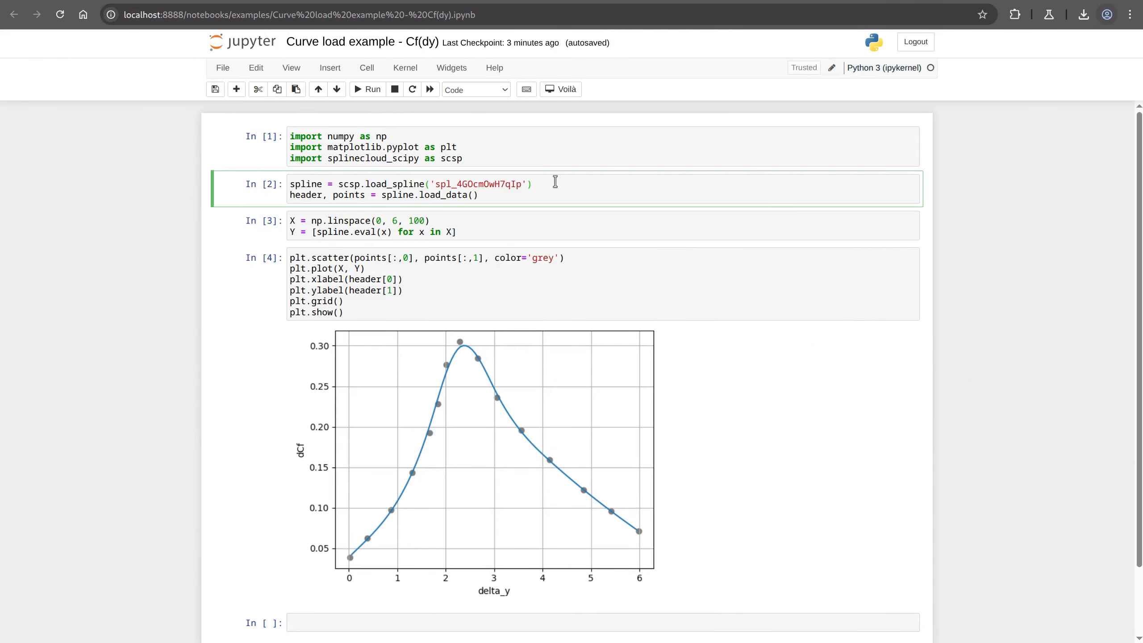
pyautogui.hotkey('shift', 'Return')
pyautogui.hotkey('shift', 'Return')
pyautogui.hotkey('shift', 'Return')
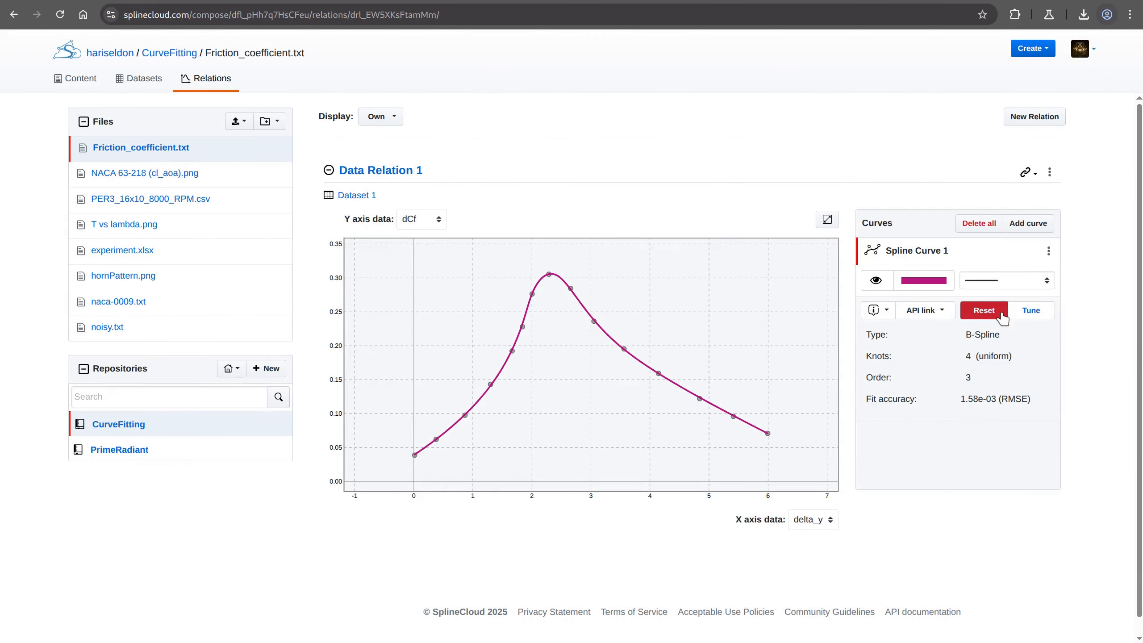
# Step: Reset the tuning of Spline Curve 1 and add a second smoothing curve with smoothness 0.05
pyautogui.click(1002, 317)
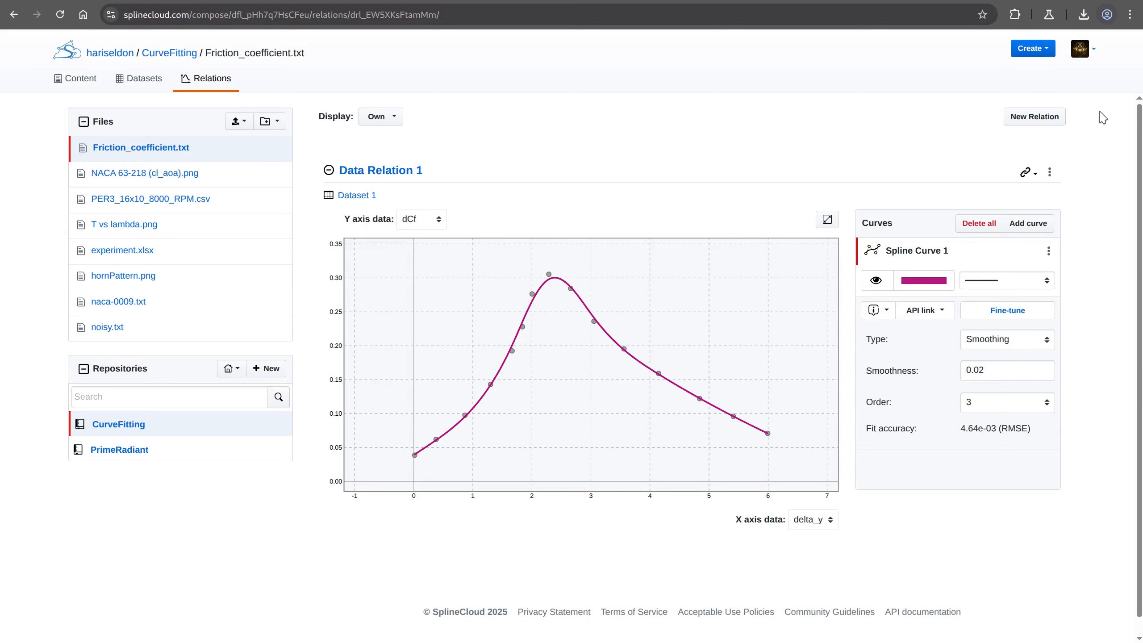
pyautogui.click(1037, 223)
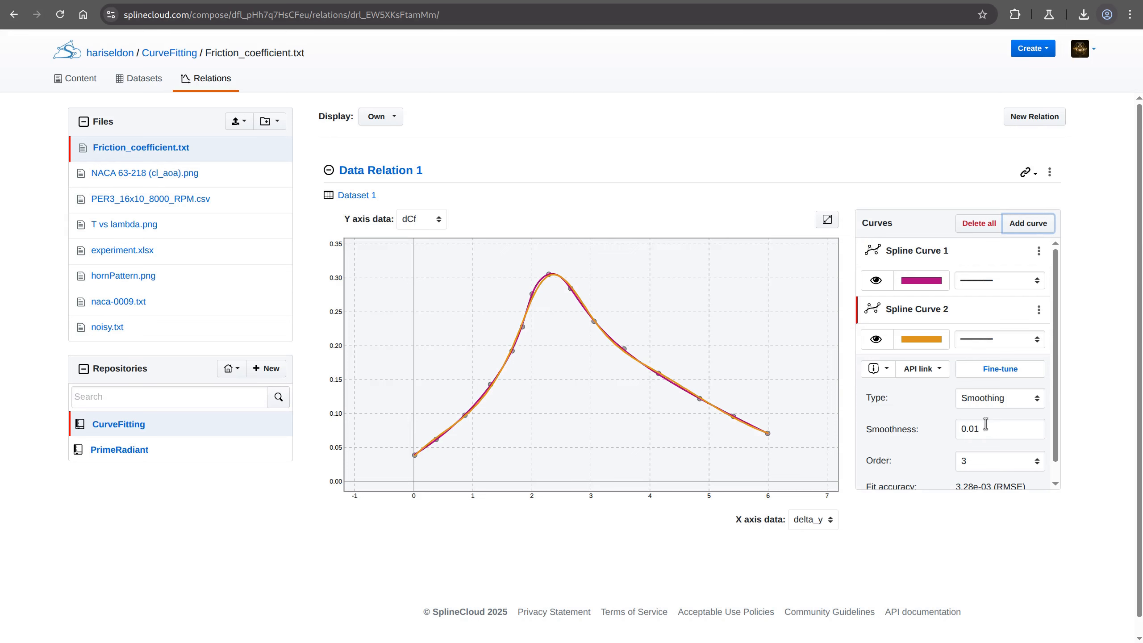
pyautogui.moveTo(975, 428); pyautogui.dragTo(985, 428)
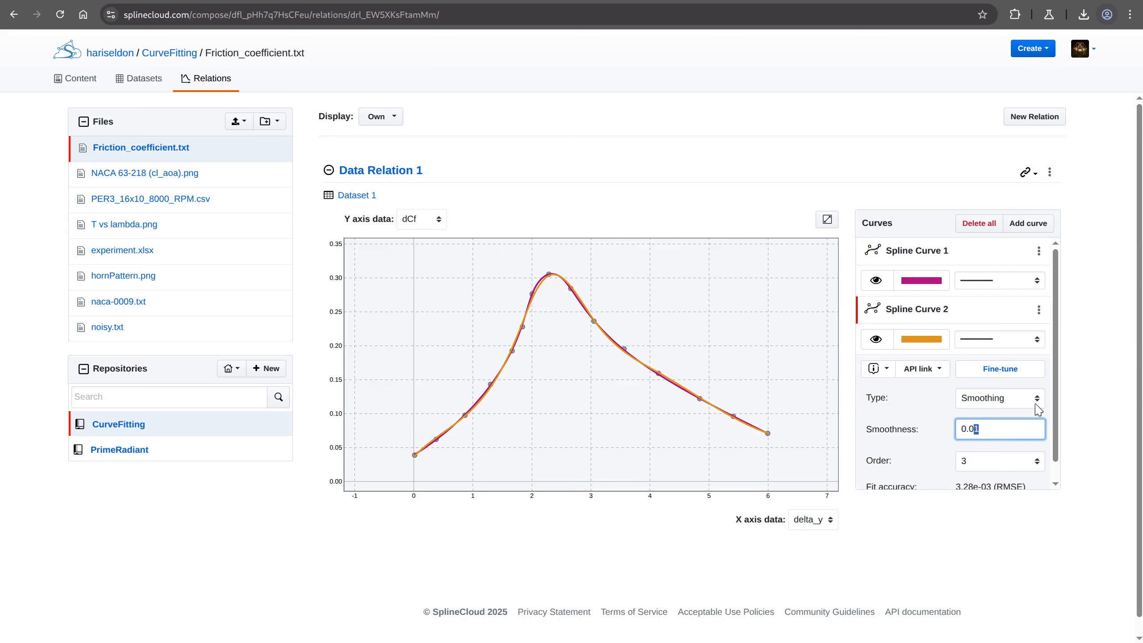
pyautogui.write('5')
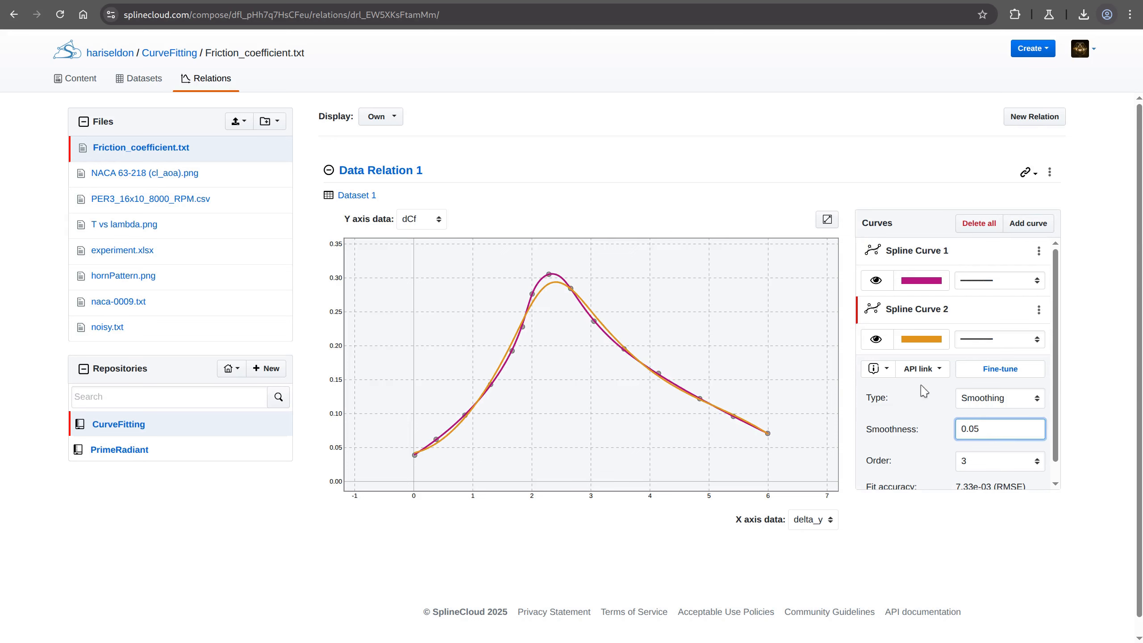
# Step: Review the spline details of Spline Curve 2 and Spline Curve 1, and toggle the visibility of Spline Curve 1 off and on
pyautogui.click(886, 369)
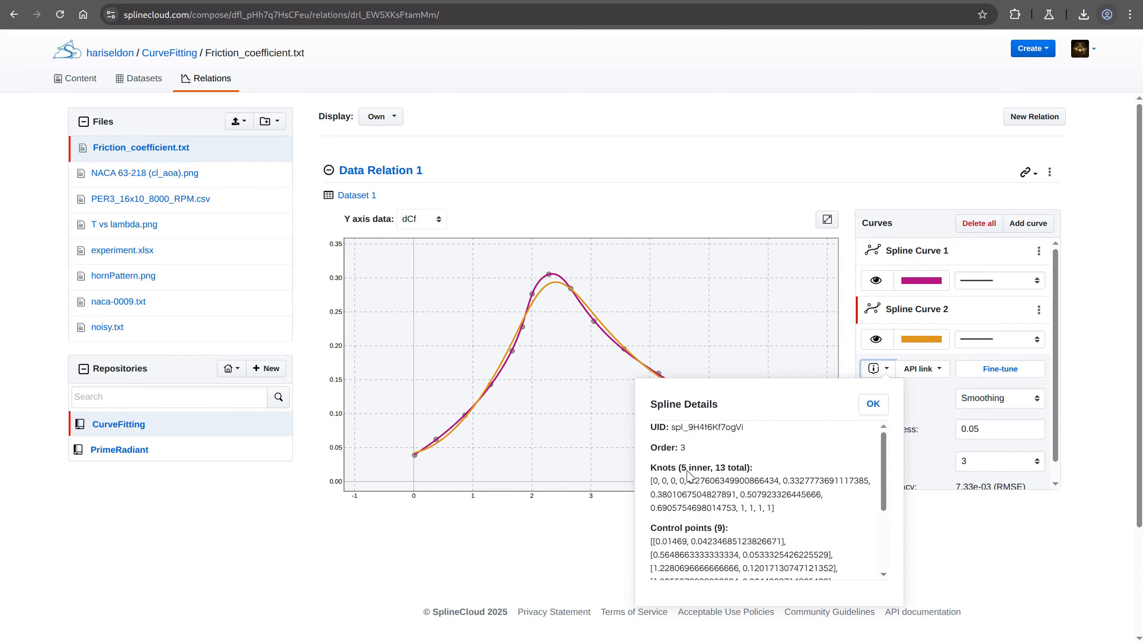
pyautogui.click(873, 404)
pyautogui.click(909, 252)
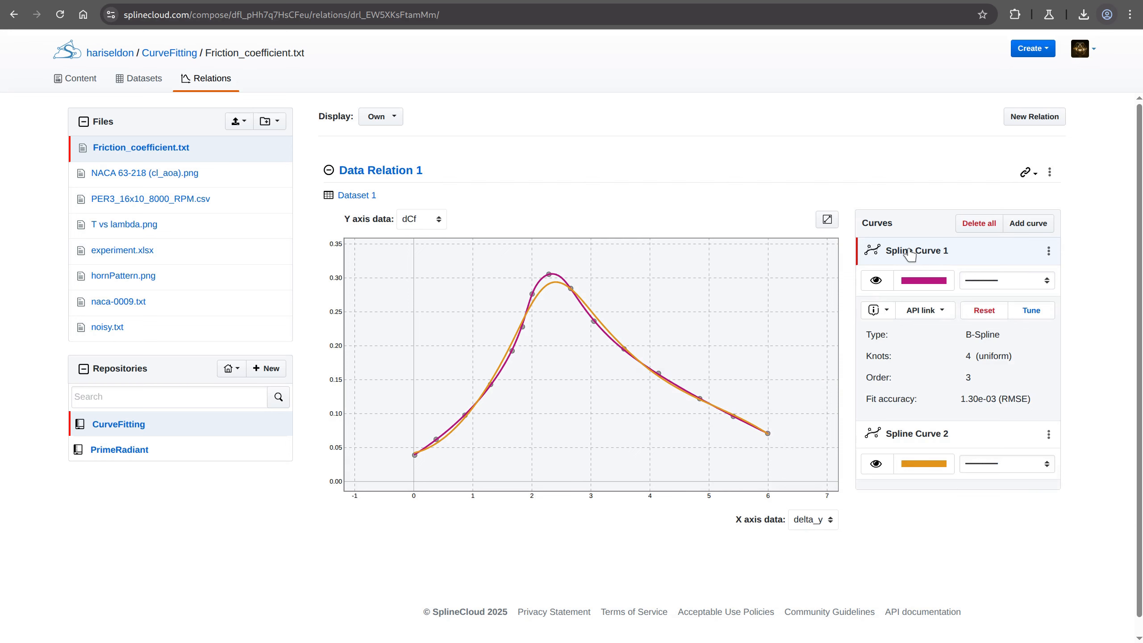
pyautogui.click(875, 311)
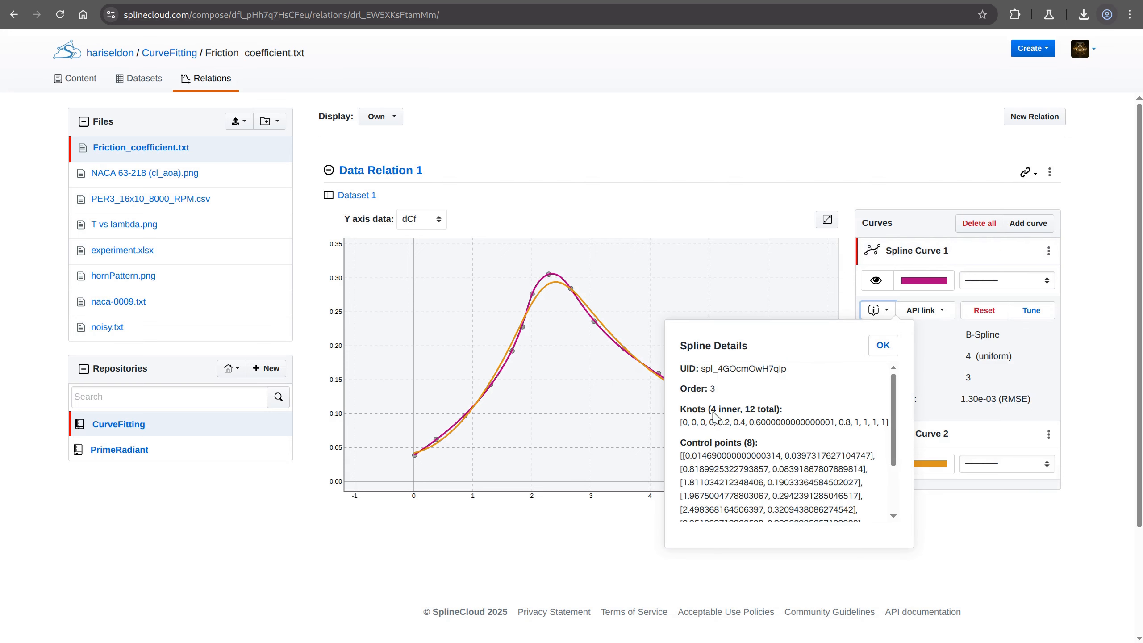
pyautogui.click(881, 349)
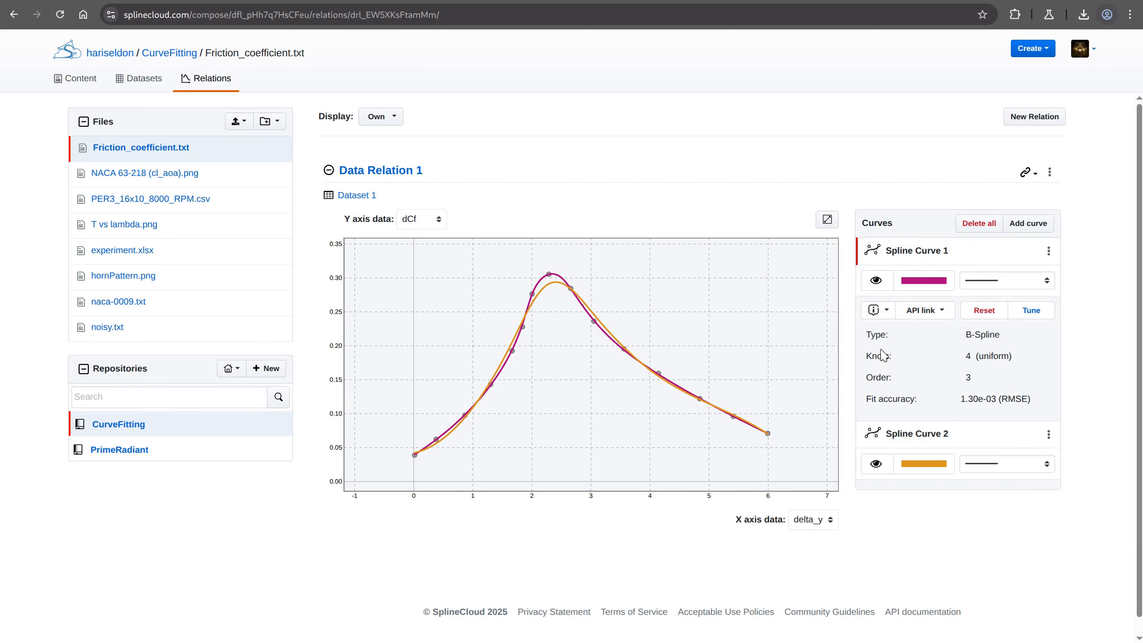
pyautogui.click(876, 282)
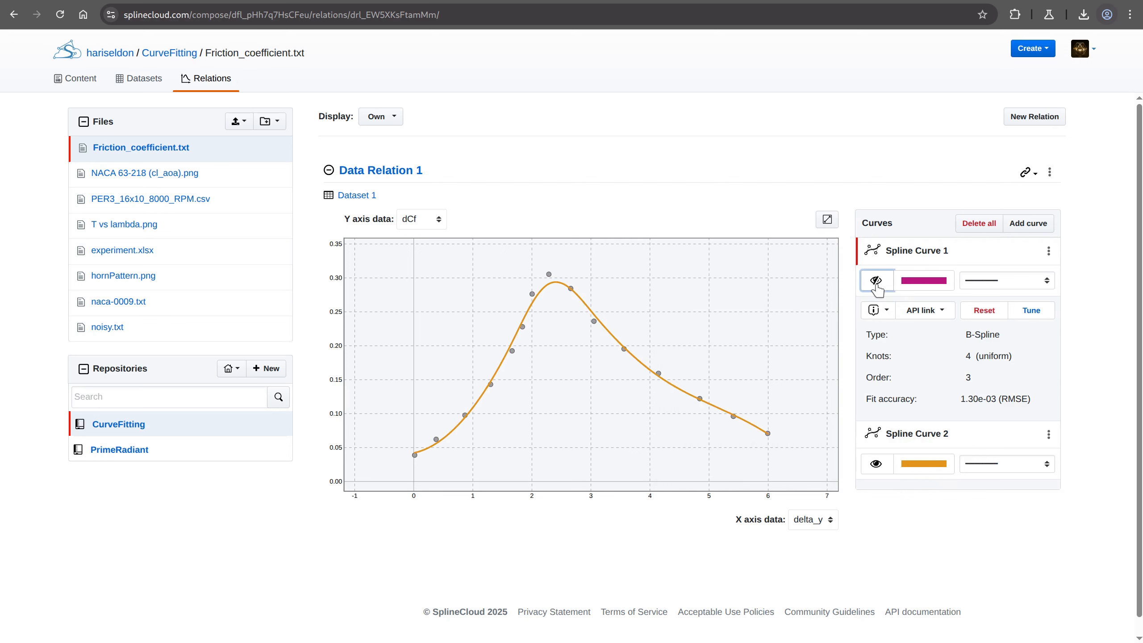
pyautogui.click(875, 281)
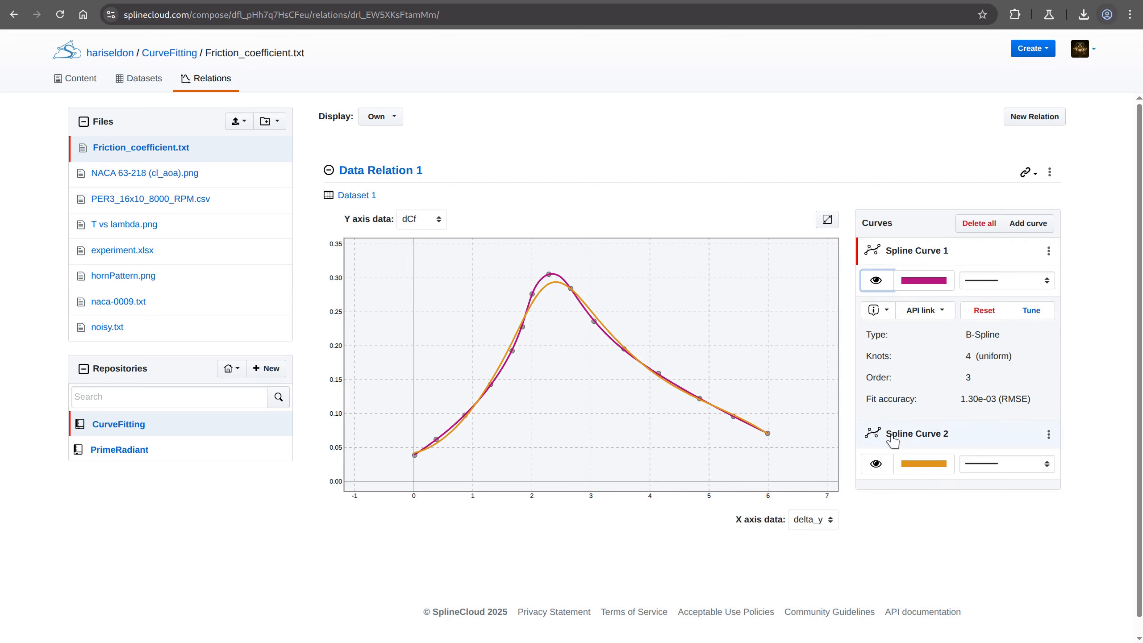